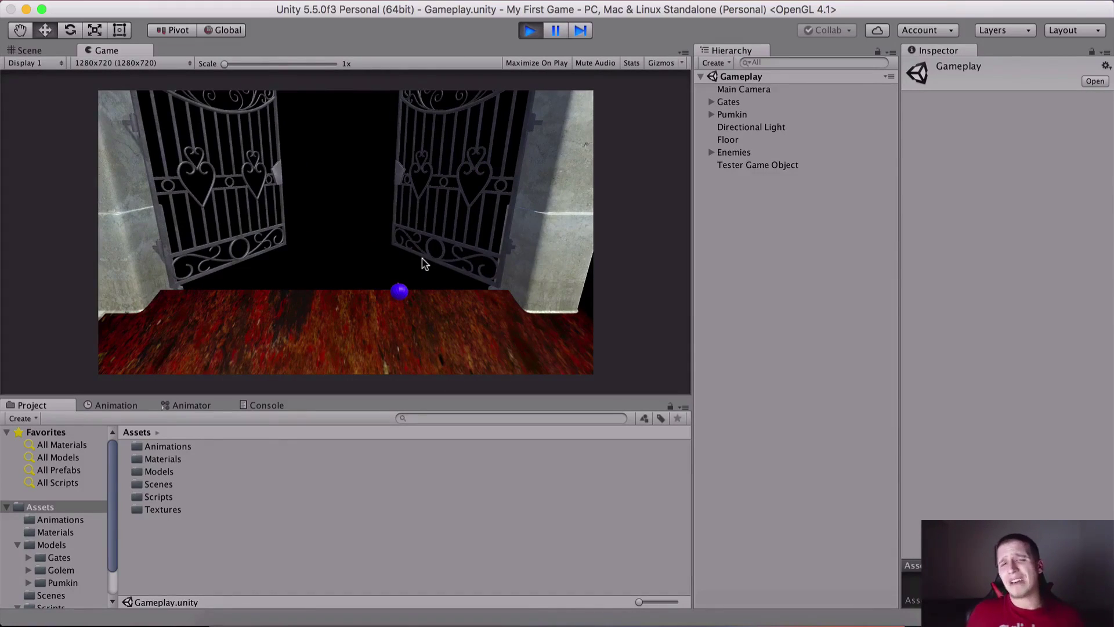
- Stop Play mode in Unity and bring up the Indiegogo campaign page in Chrome
{"action": "left_click", "coordinate": [526, 33]}
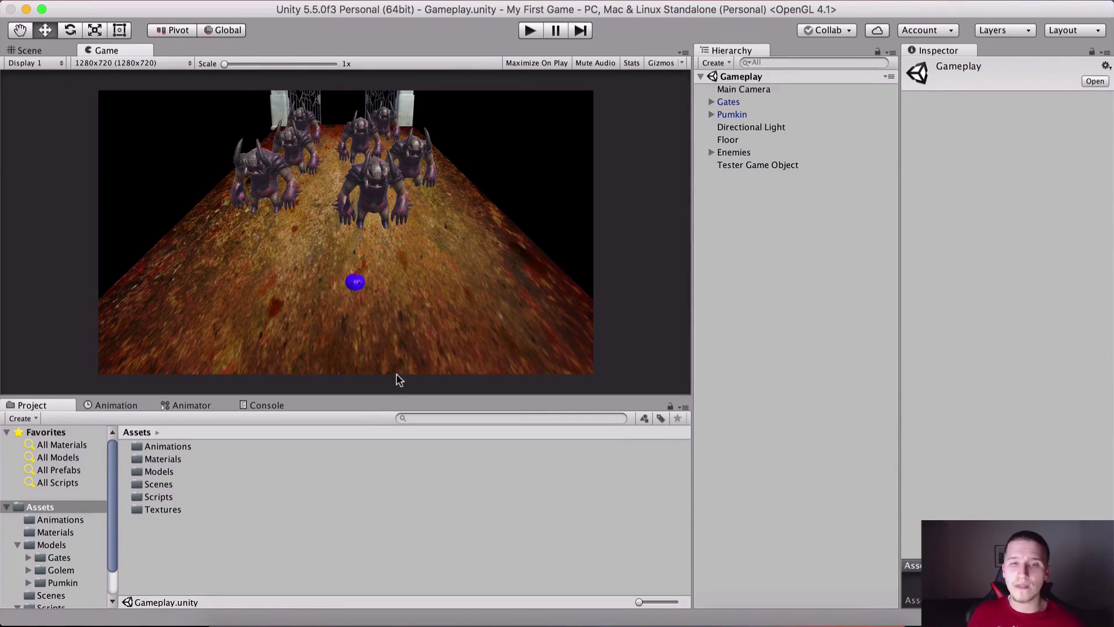
{"action": "left_click", "coordinate": [349, 618]}
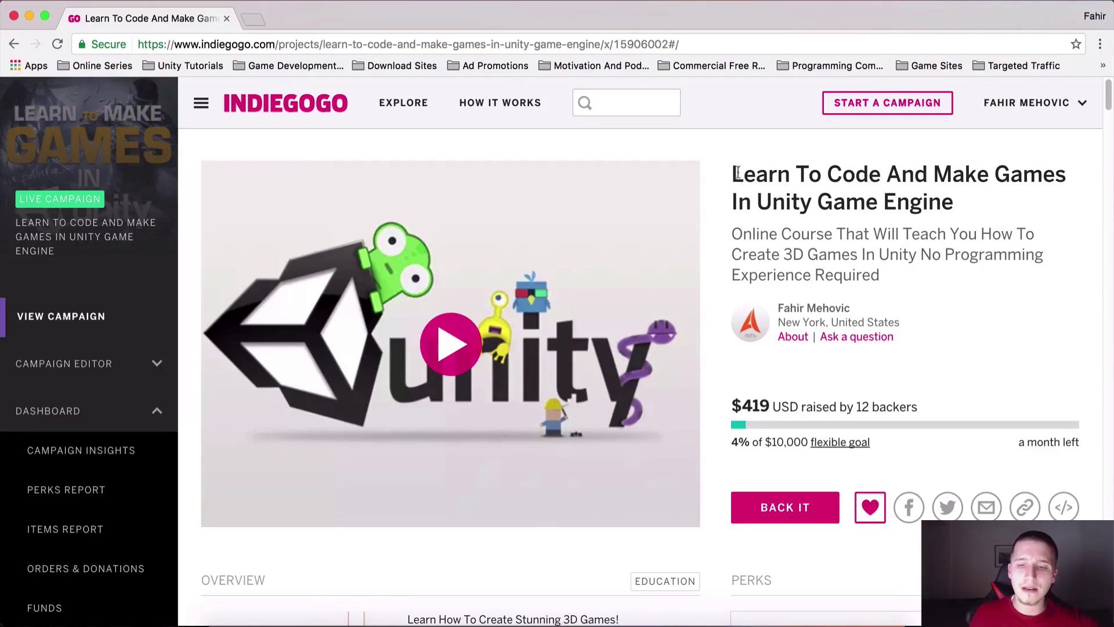
{"action": "scroll", "coordinate": [737, 232], "scroll_direction": "down", "scroll_amount": 2}
{"action": "scroll", "coordinate": [731, 261], "scroll_direction": "up", "scroll_amount": 2}
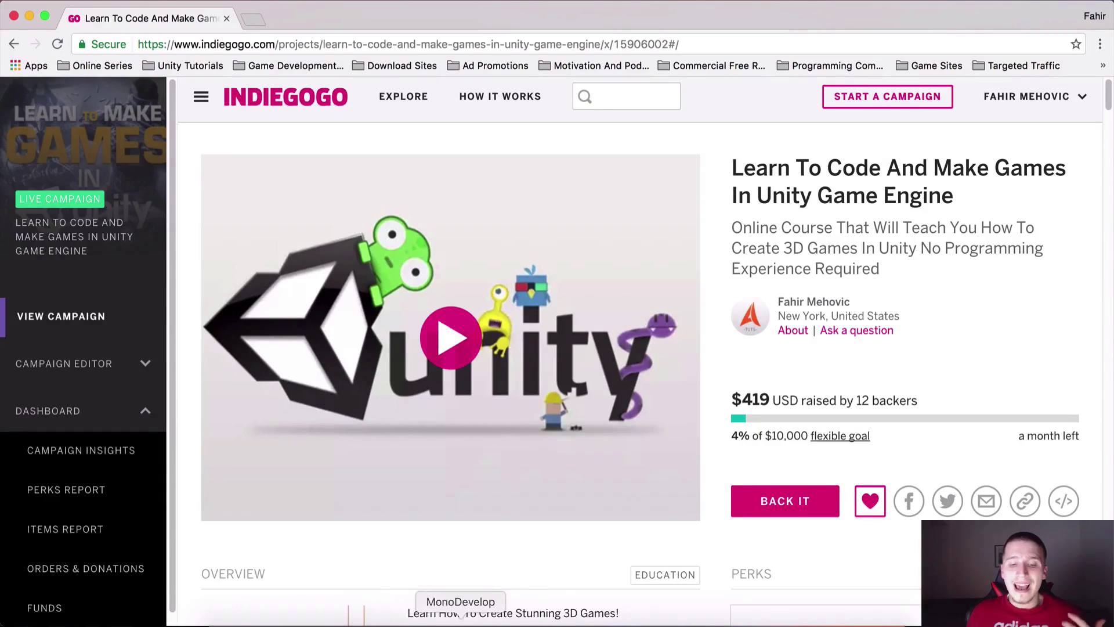
{"action": "left_click", "coordinate": [514, 624]}
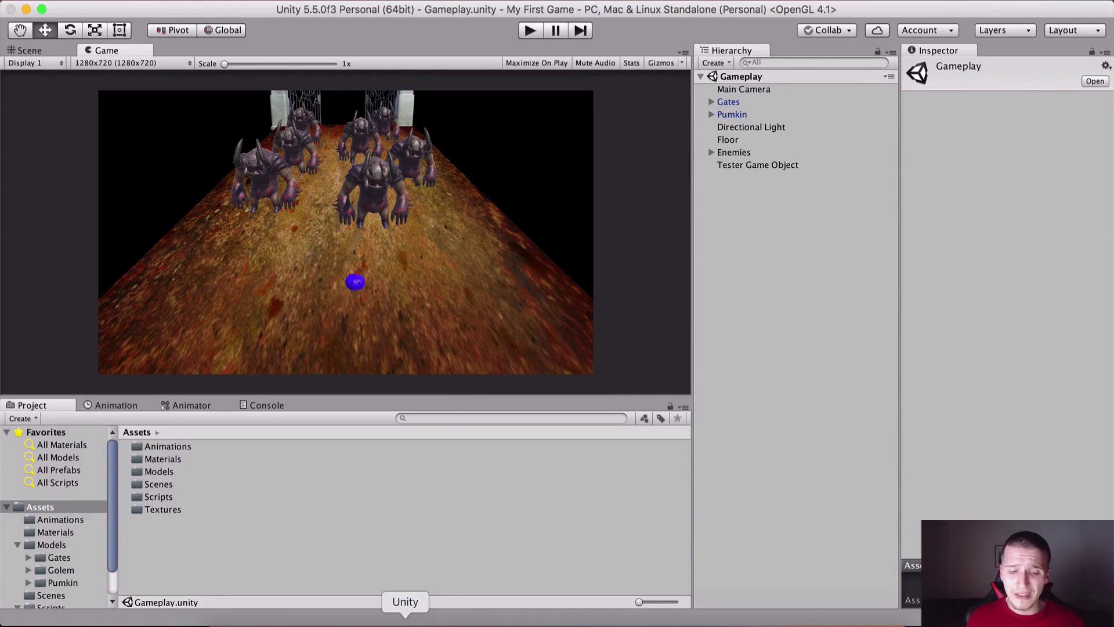
{"action": "left_click", "coordinate": [360, 620]}
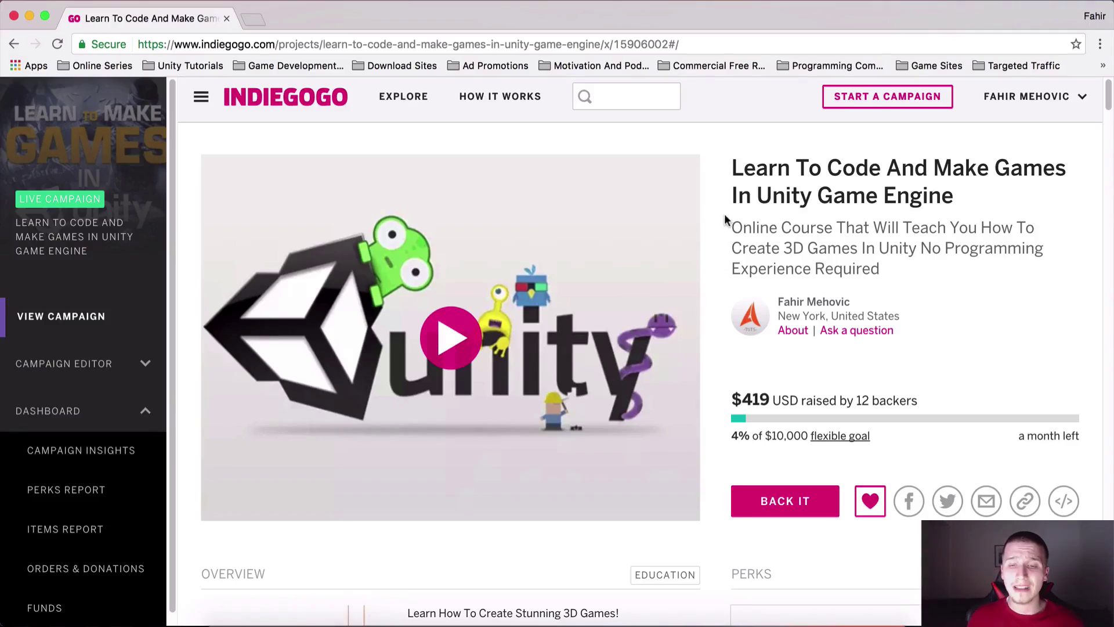
- Scroll through the Indiegogo campaign page, then bring the Unity editor back to the front
{"action": "scroll", "coordinate": [724, 218], "scroll_direction": "down", "scroll_amount": 12}
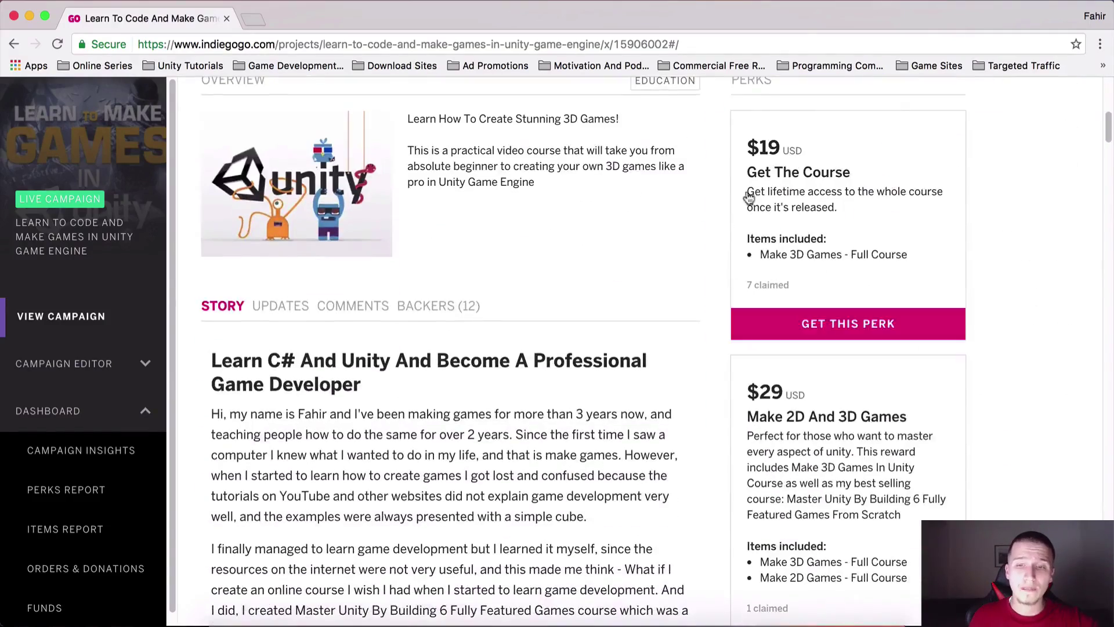
{"action": "scroll", "coordinate": [732, 155], "scroll_direction": "down", "scroll_amount": 10}
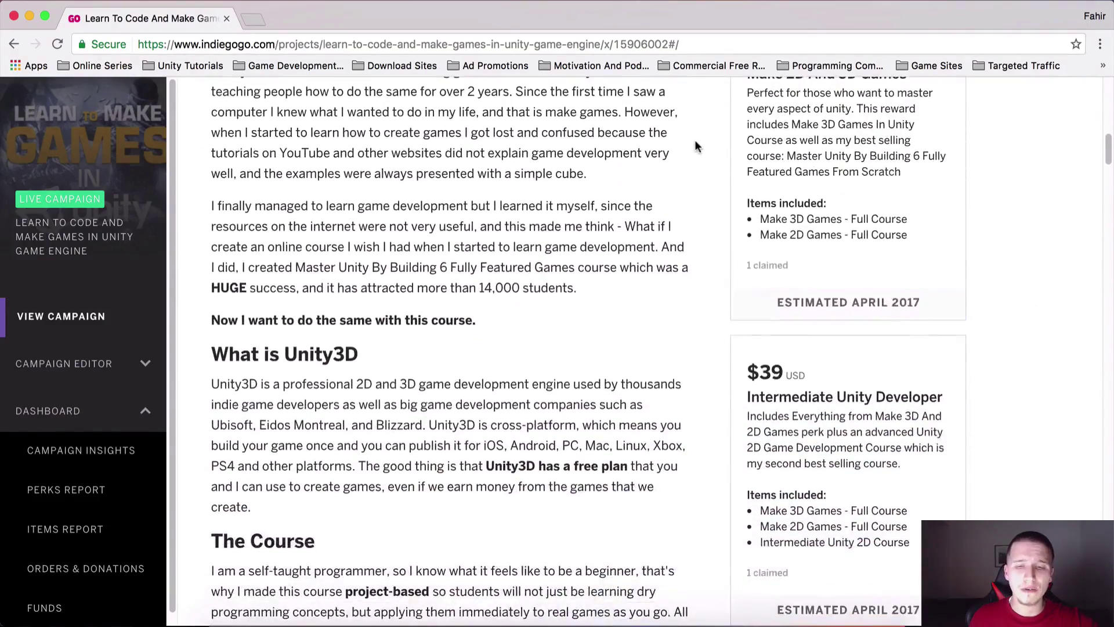
{"action": "scroll", "coordinate": [697, 146], "scroll_direction": "up", "scroll_amount": 20}
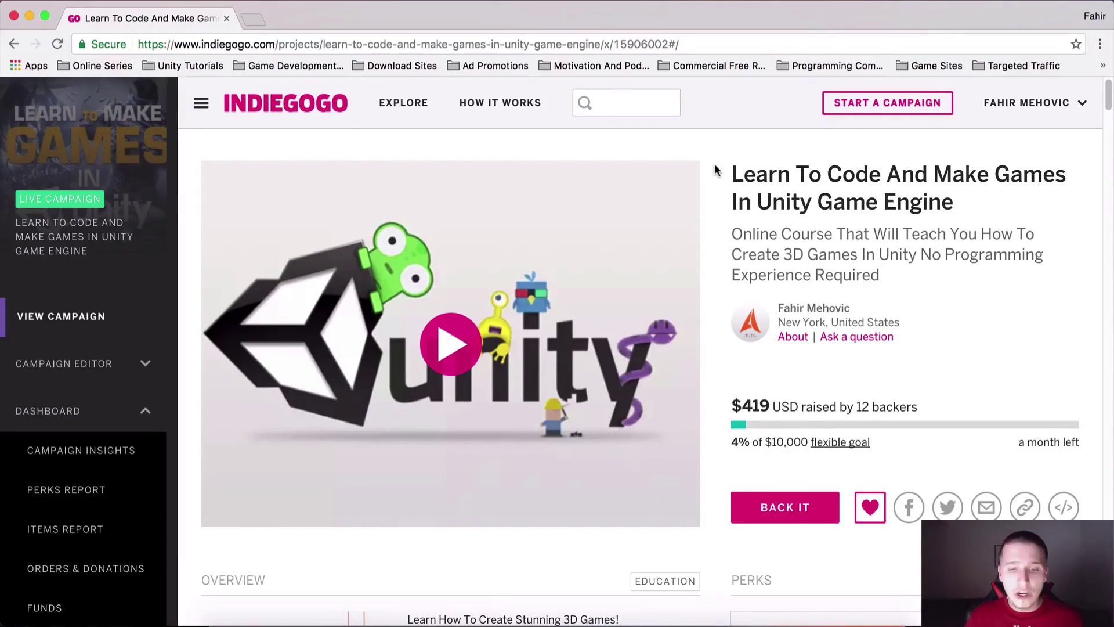
{"action": "scroll", "coordinate": [715, 169], "scroll_direction": "down", "scroll_amount": 4}
{"action": "scroll", "coordinate": [715, 169], "scroll_direction": "up", "scroll_amount": 4}
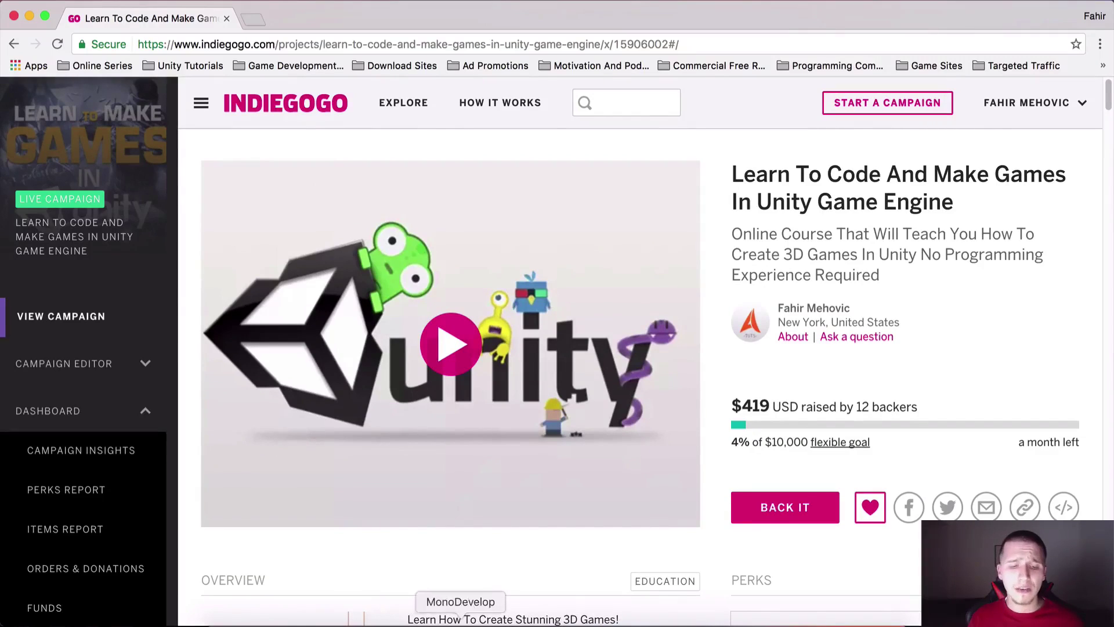
{"action": "left_click", "coordinate": [517, 620]}
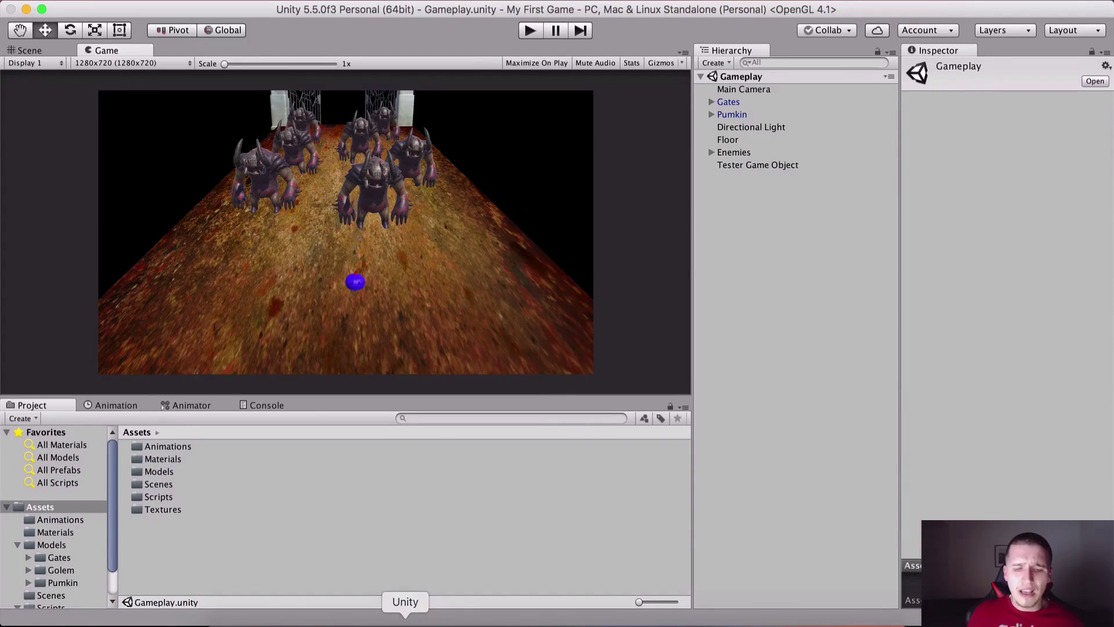
- Create the 3D project 'Pumkins And Golems' in the 13 Golems '1 - Project' folder
{"action": "left_click", "coordinate": [406, 620]}
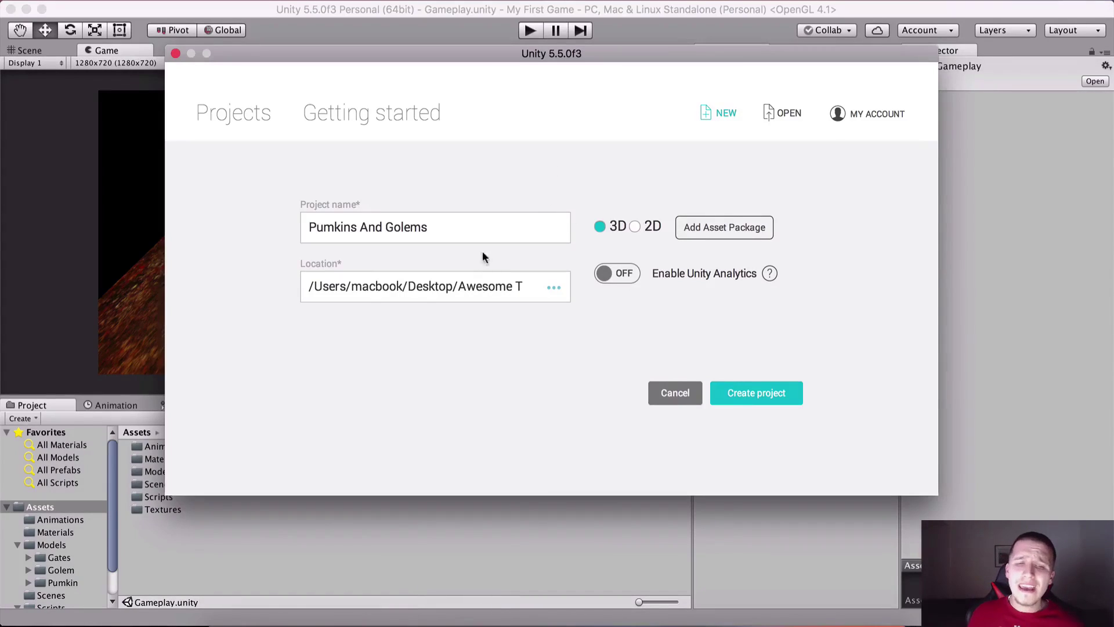
{"action": "left_click_drag", "start_coordinate": [438, 228], "coordinate": [269, 233]}
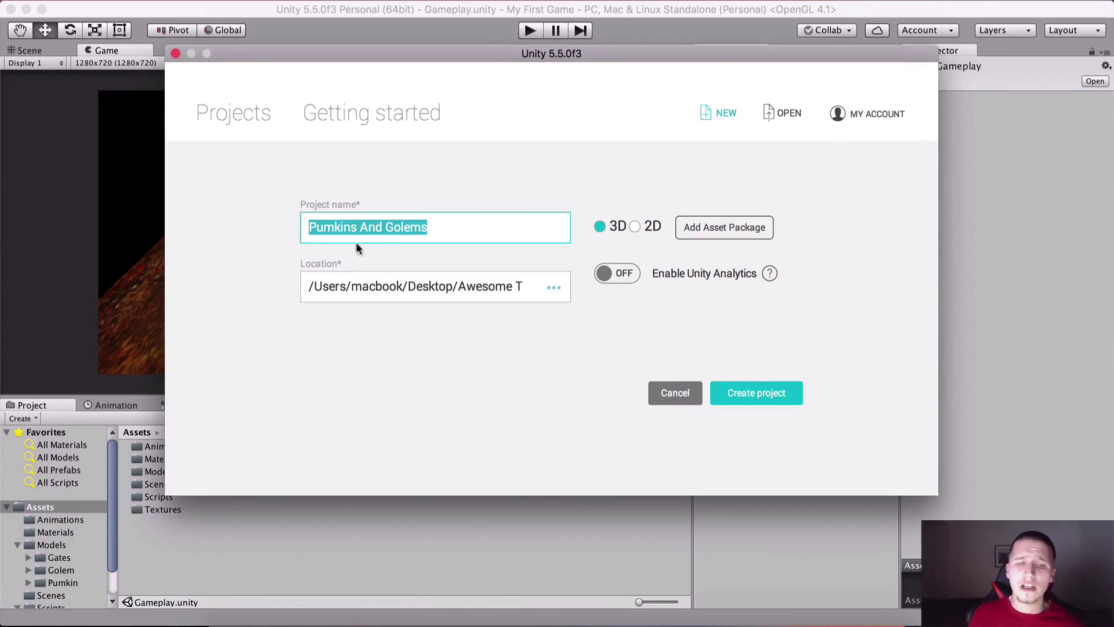
{"action": "key", "text": "Left"}
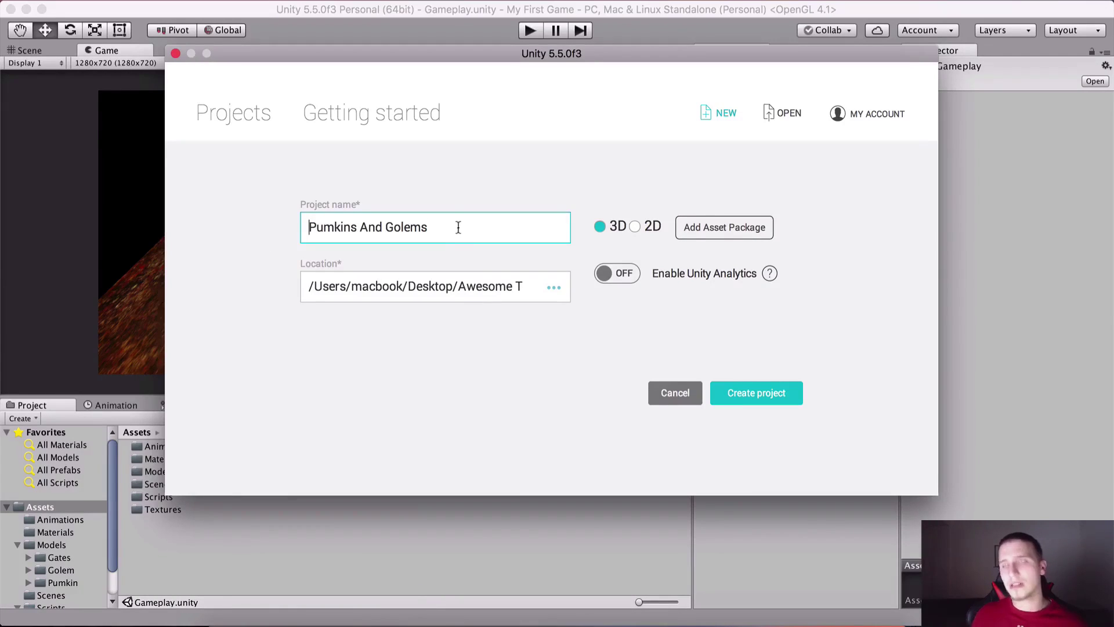
{"action": "left_click", "coordinate": [555, 290]}
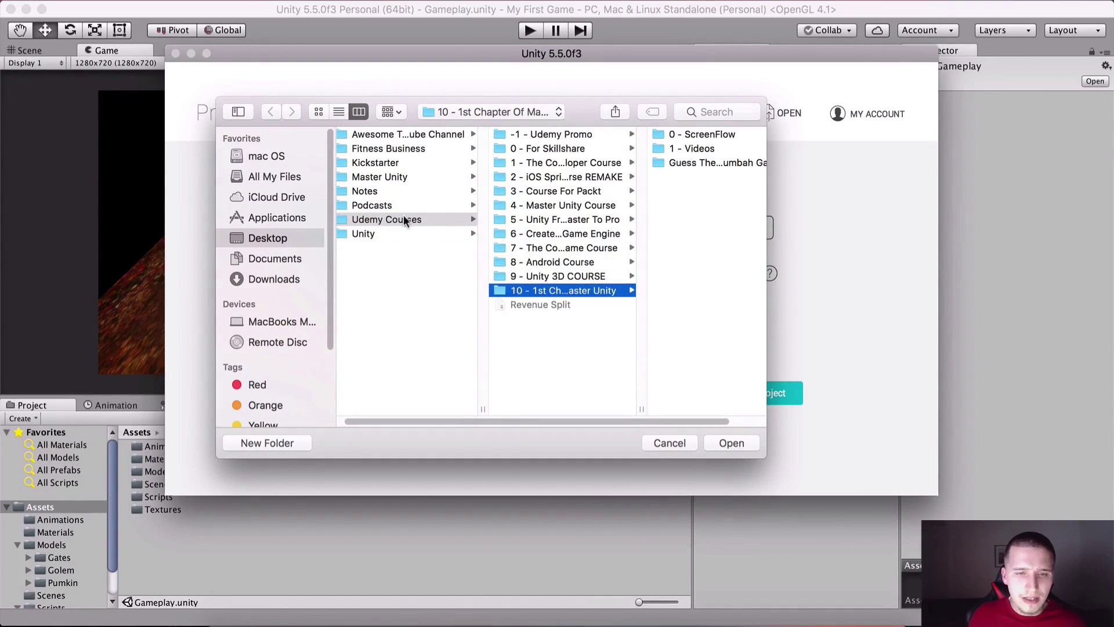
{"action": "left_click", "coordinate": [394, 134]}
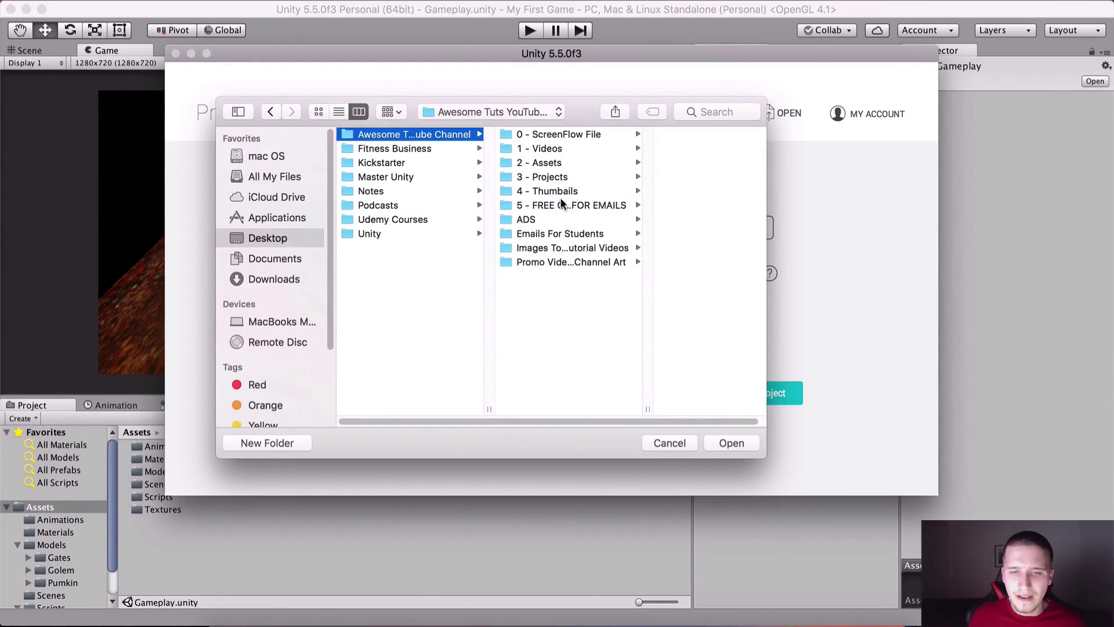
{"action": "left_click", "coordinate": [549, 177]}
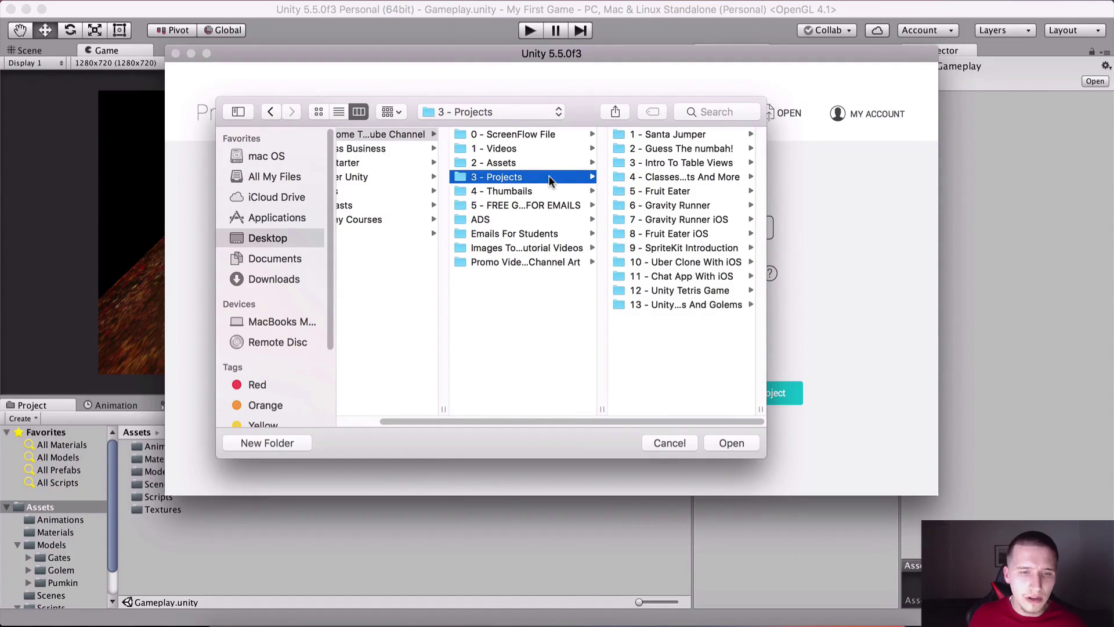
{"action": "left_click", "coordinate": [676, 303]}
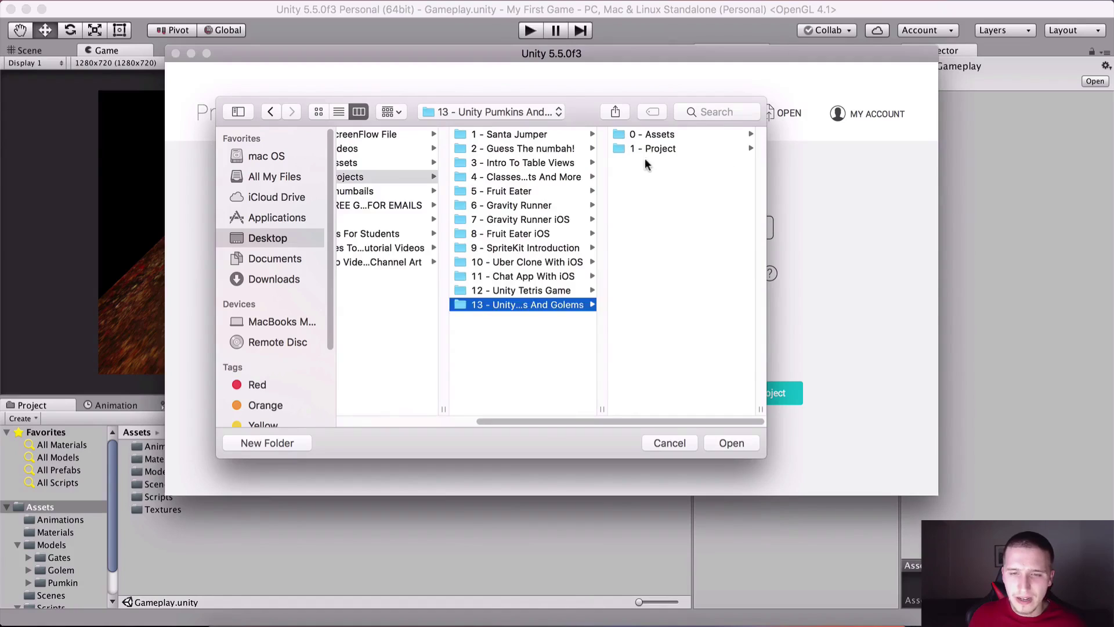
{"action": "left_click", "coordinate": [649, 149]}
{"action": "left_click", "coordinate": [730, 443]}
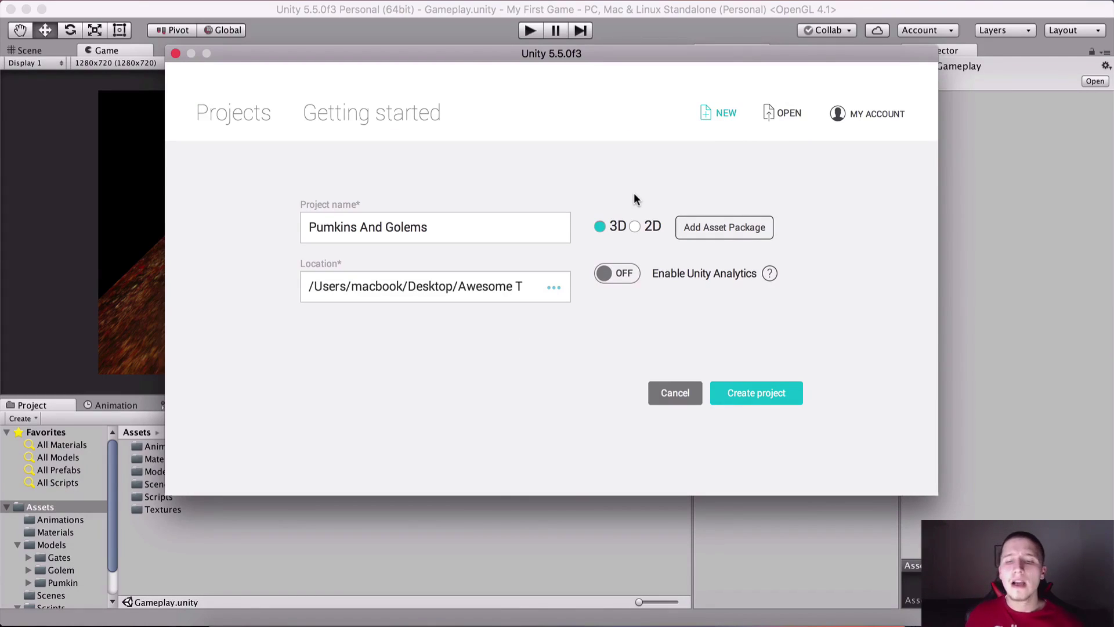
{"action": "left_click", "coordinate": [769, 396]}
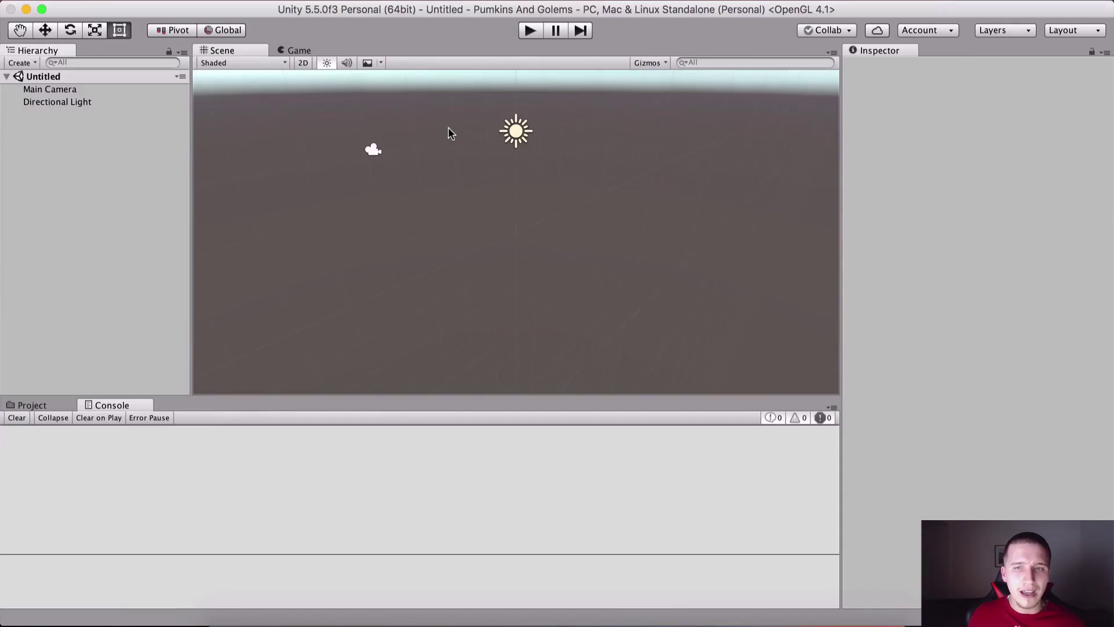
- Quit the old Gameplay project and reveal the new project's Assets folder in Finder
{"action": "right_click", "coordinate": [517, 618]}
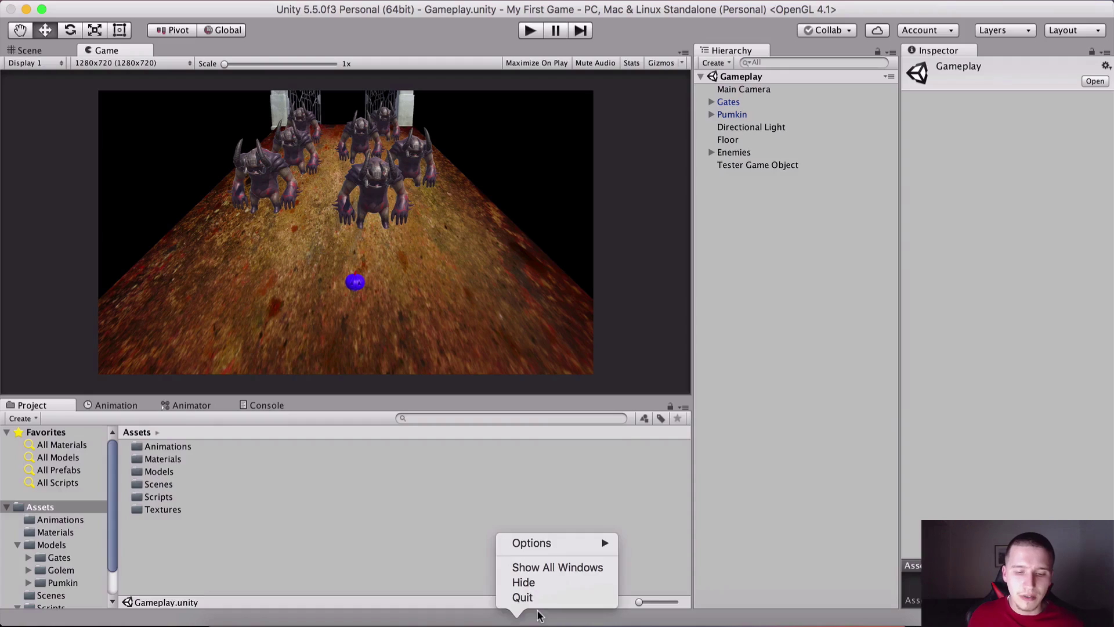
{"action": "left_click", "coordinate": [522, 597]}
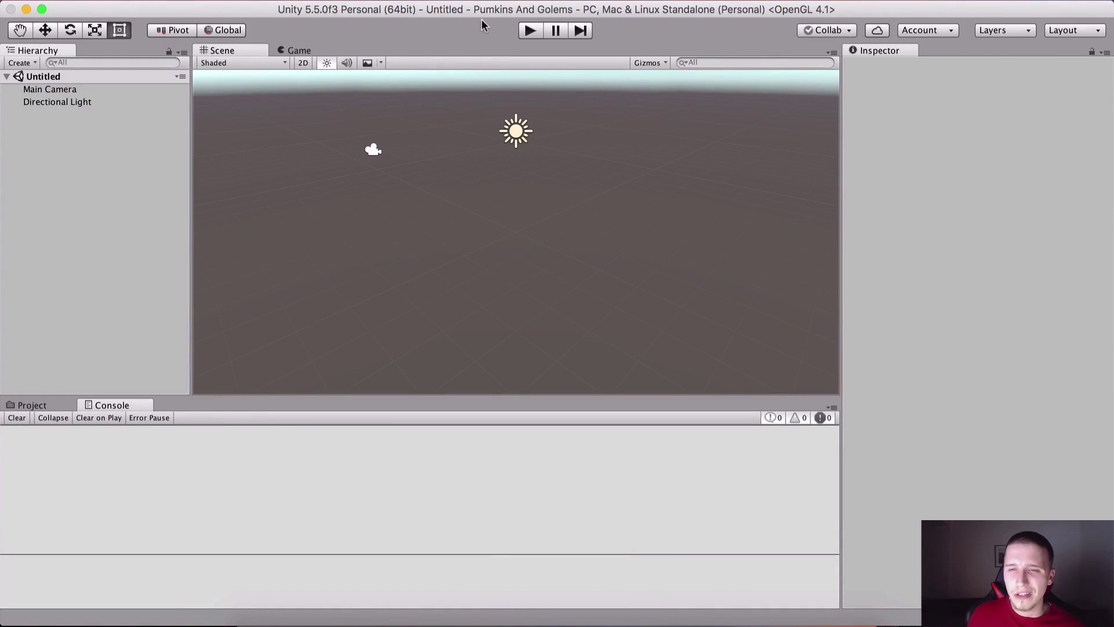
{"action": "left_click", "coordinate": [42, 406]}
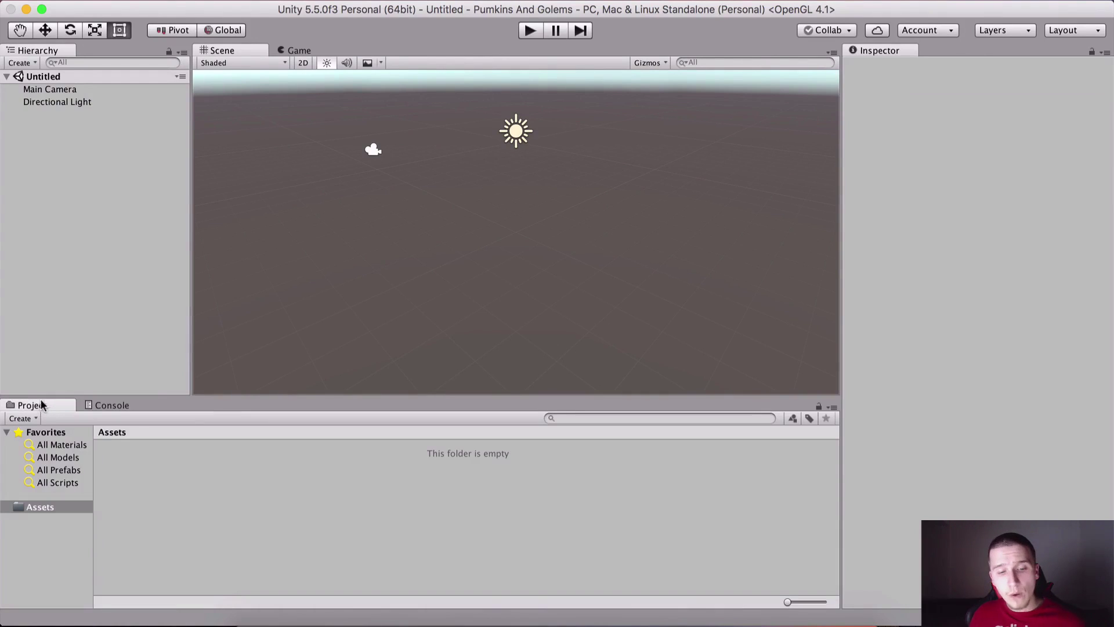
{"action": "right_click", "coordinate": [137, 451]}
{"action": "left_click", "coordinate": [139, 468]}
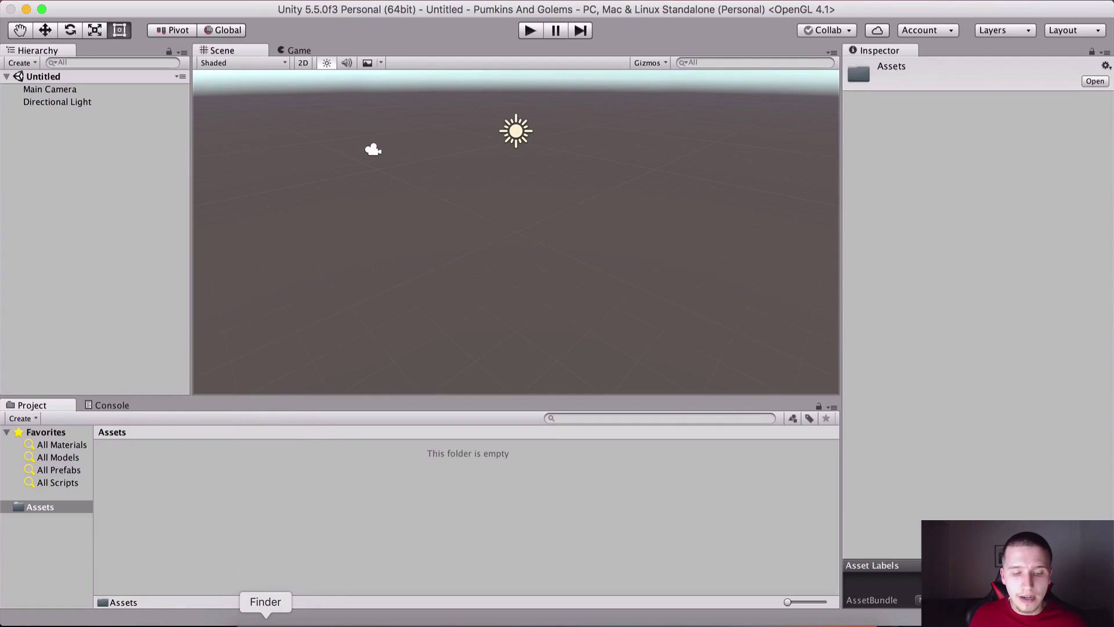
- Copy the Models and Textures folders into the project's Assets
{"action": "left_click", "coordinate": [265, 619]}
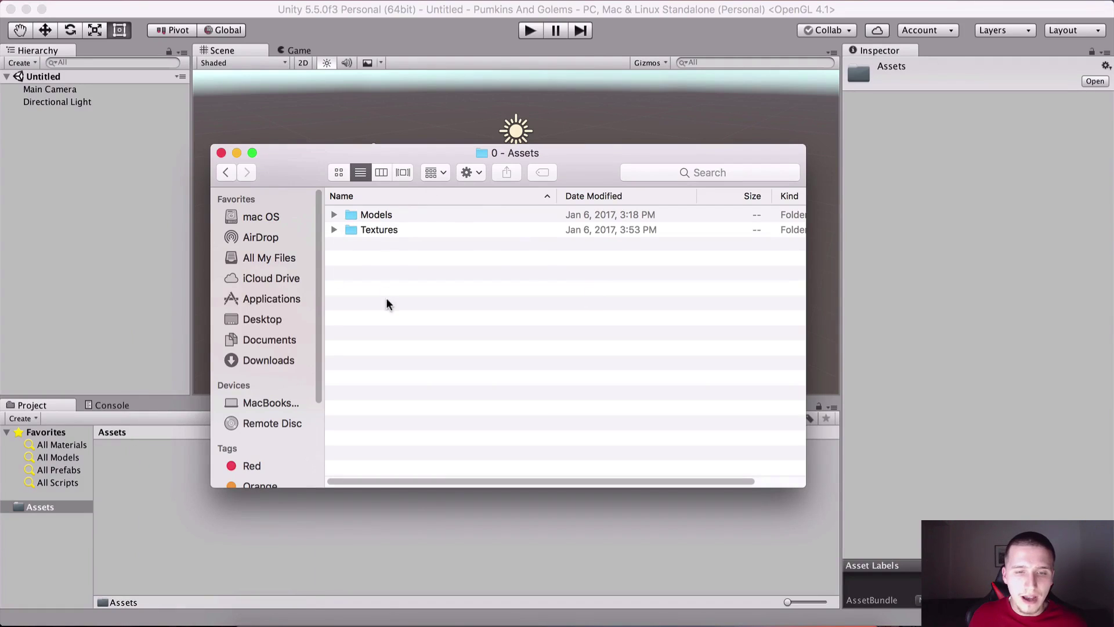
{"action": "left_click", "coordinate": [375, 215]}
{"action": "left_click", "coordinate": [378, 229]}
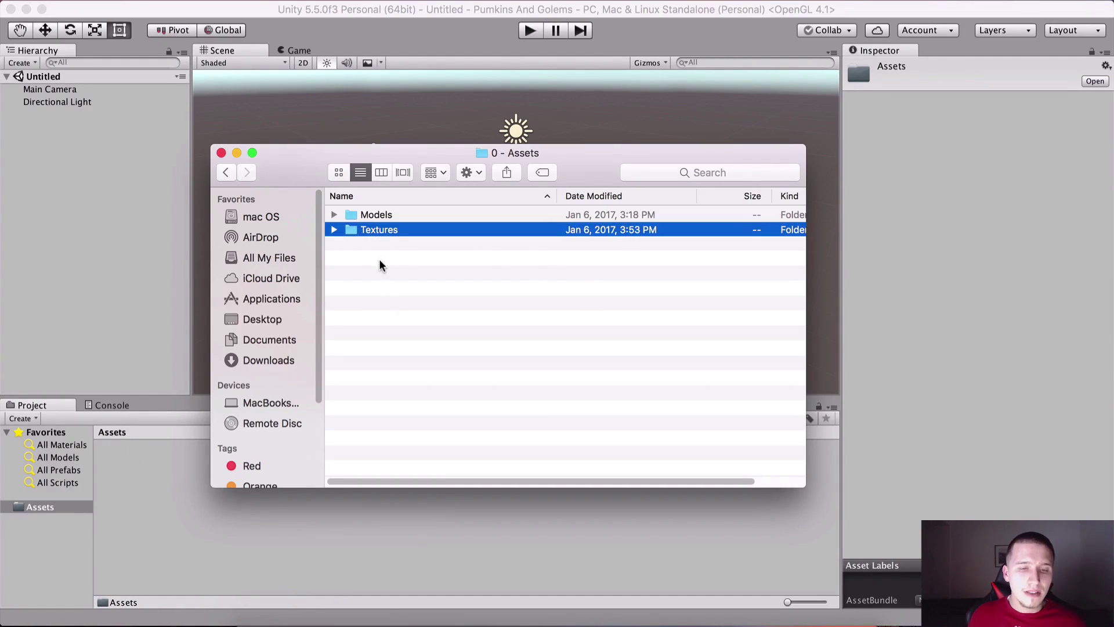
{"action": "left_click", "coordinate": [374, 214], "text": "shift"}
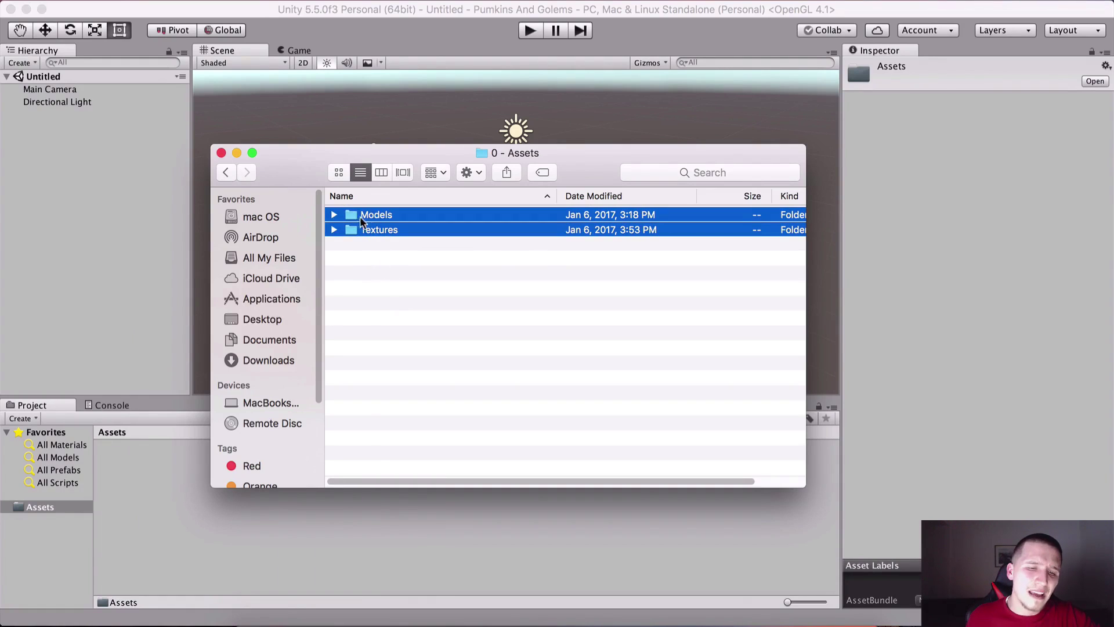
{"action": "left_click_drag", "start_coordinate": [375, 215], "coordinate": [131, 475]}
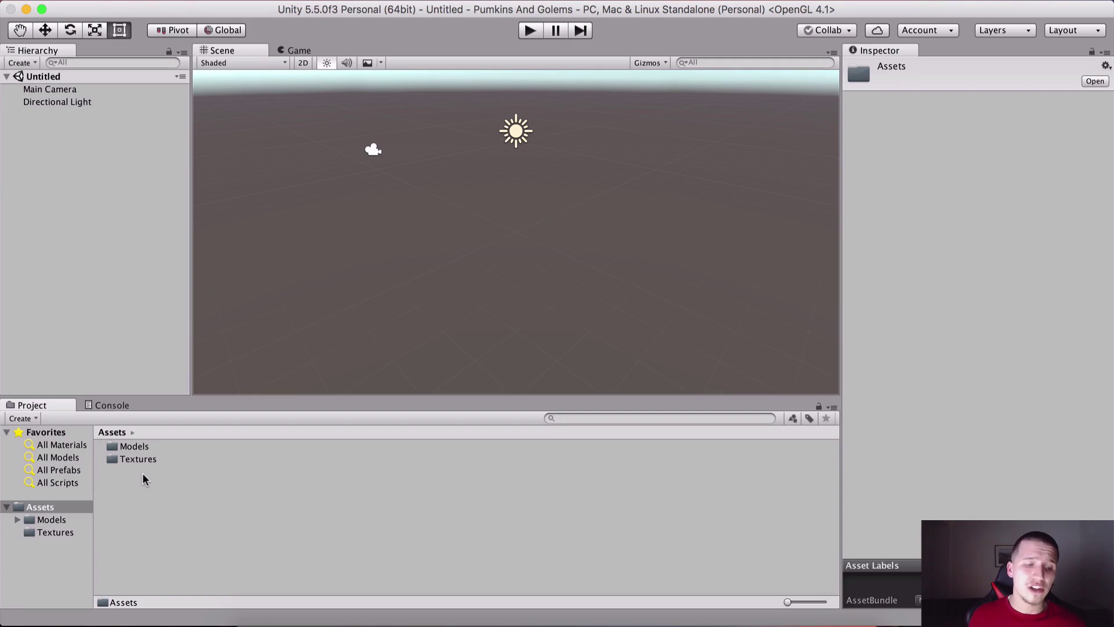
- Create a Scenes folder in Assets and open it
{"action": "left_click_drag", "start_coordinate": [378, 399], "coordinate": [381, 367]}
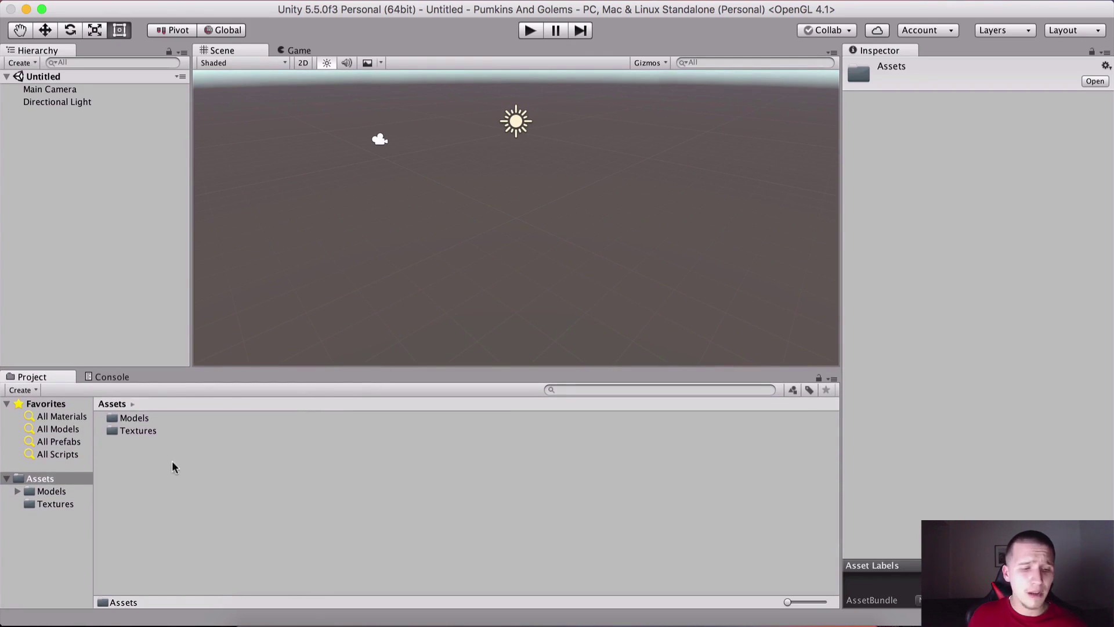
{"action": "right_click", "coordinate": [142, 462]}
{"action": "mouse_move", "coordinate": [166, 344]}
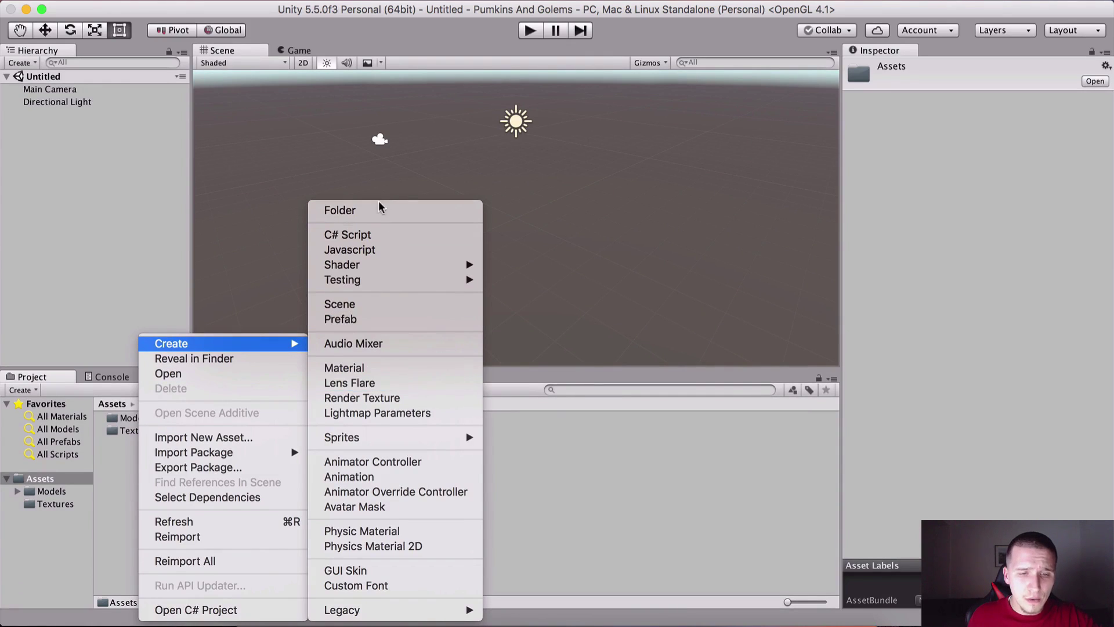
{"action": "left_click", "coordinate": [340, 210]}
{"action": "type", "text": "Scenes"}
{"action": "key", "text": "Return"}
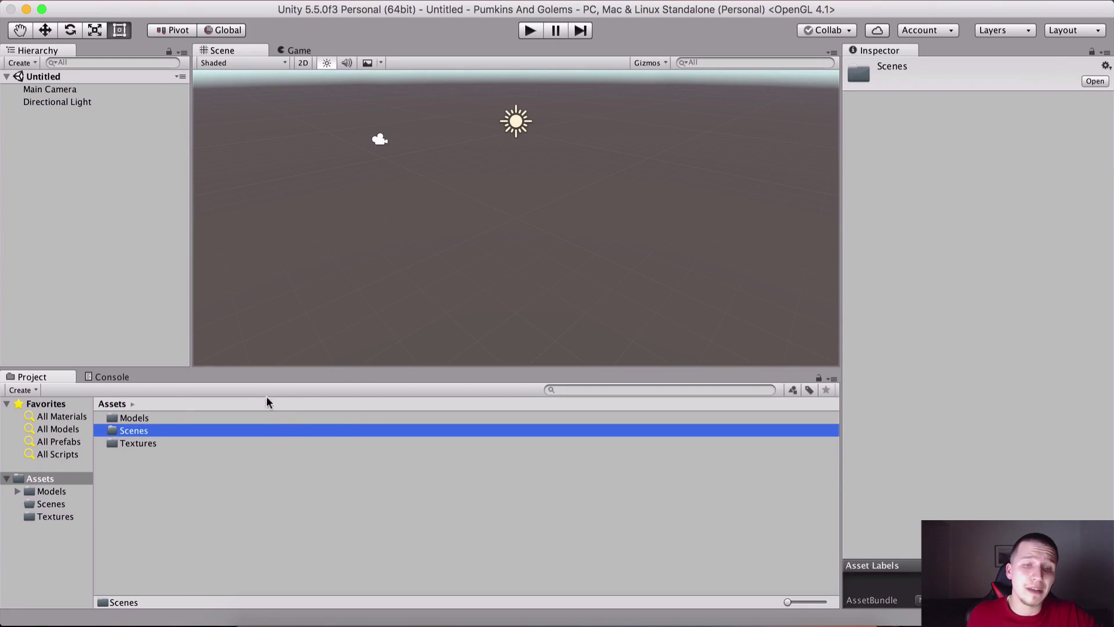
{"action": "double_click", "coordinate": [146, 431]}
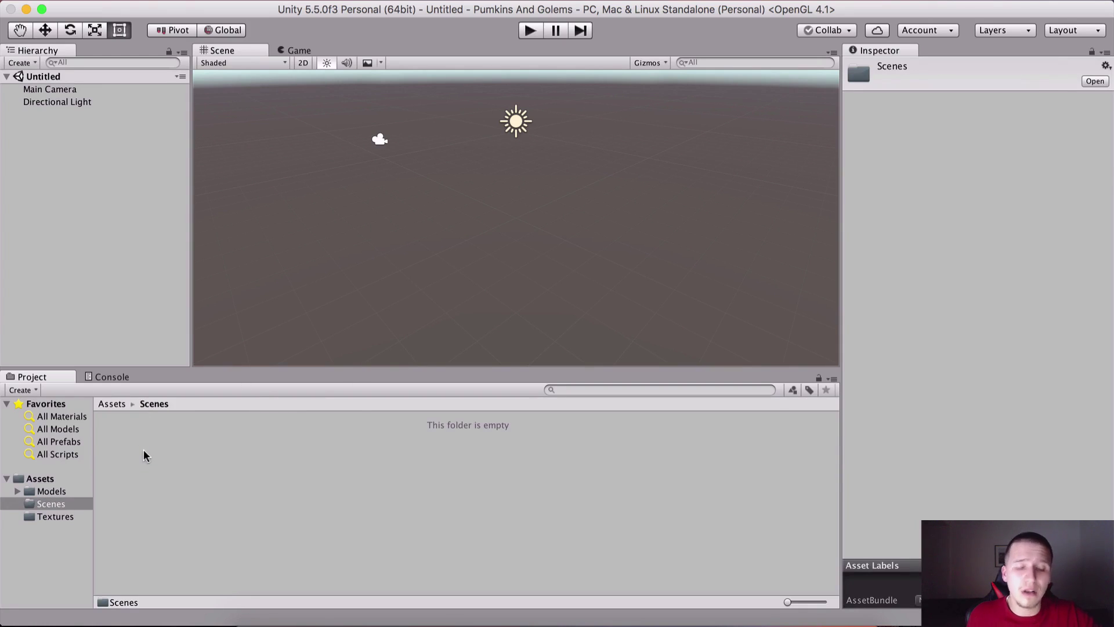
- Save the scene as Gameplay in Assets/Scenes
{"action": "key", "text": "super+s"}
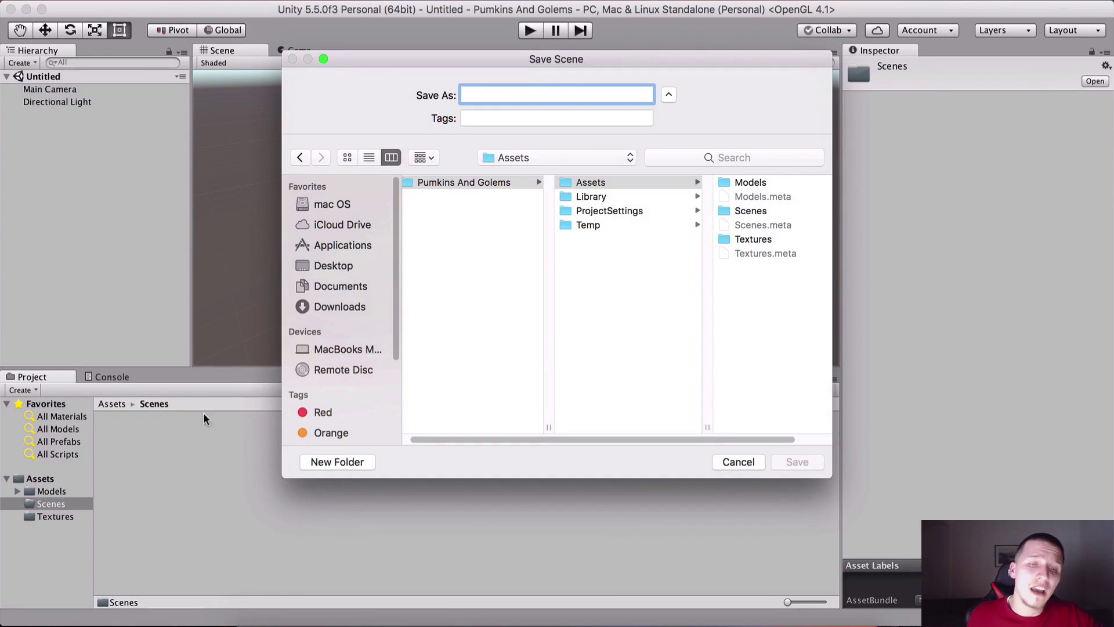
{"action": "left_click", "coordinate": [584, 182]}
{"action": "left_click", "coordinate": [726, 212]}
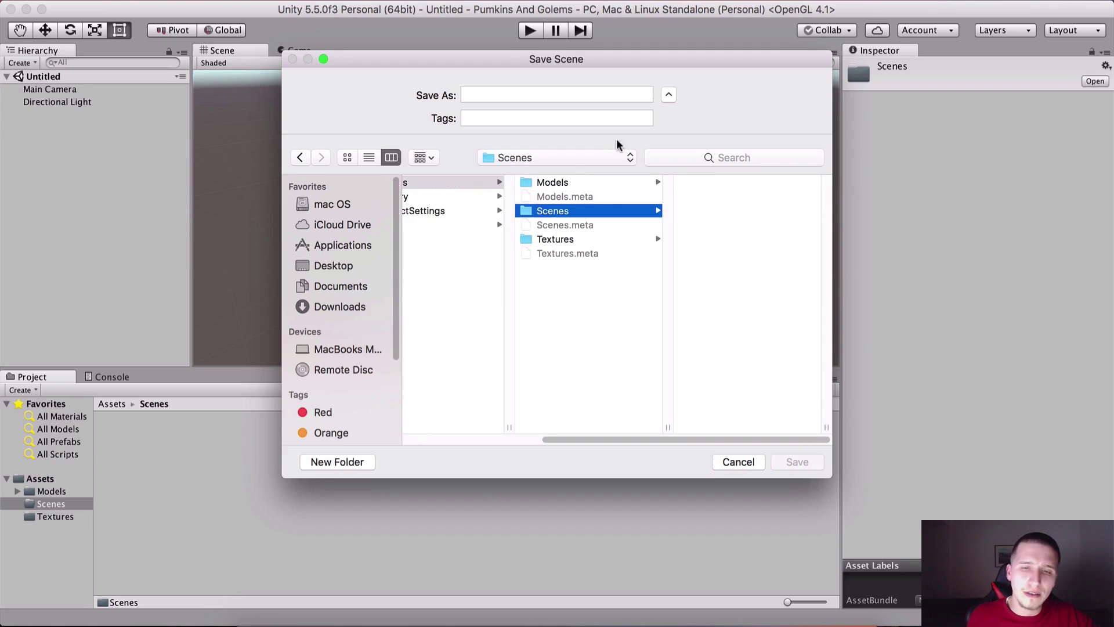
{"action": "left_click", "coordinate": [572, 94]}
{"action": "type", "text": "Gameplay"}
{"action": "key", "text": "Return"}
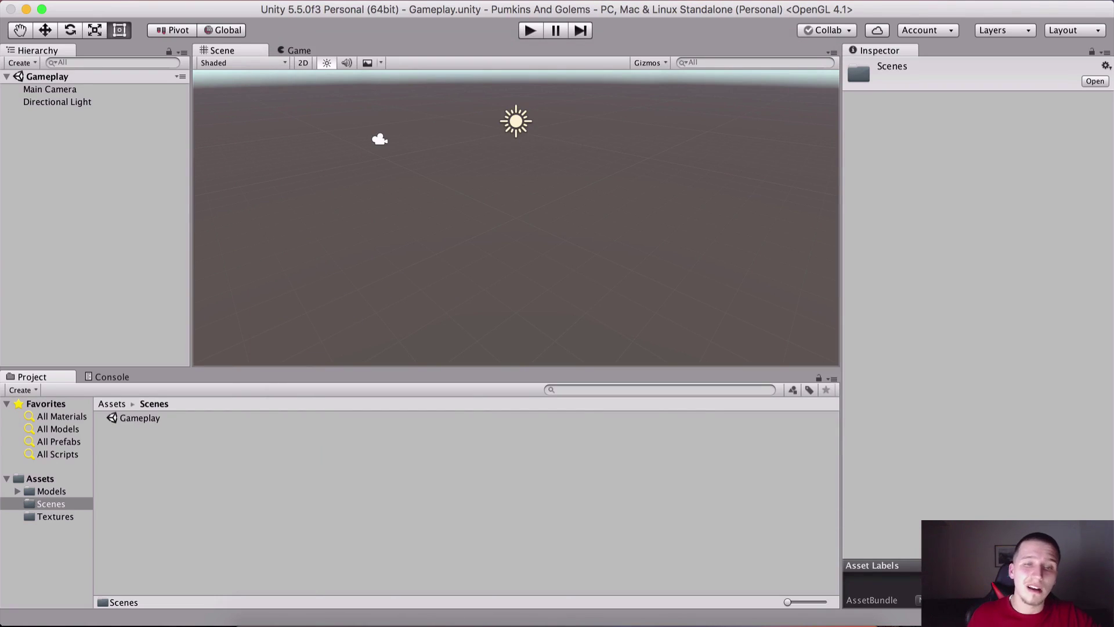
- Orbit and zoom the Scene view around the Main Camera and Directional Light
{"action": "left_click_drag", "start_coordinate": [515, 176], "coordinate": [561, 244], "text": "alt"}
{"action": "scroll", "coordinate": [570, 253], "scroll_direction": "up", "scroll_amount": 10}
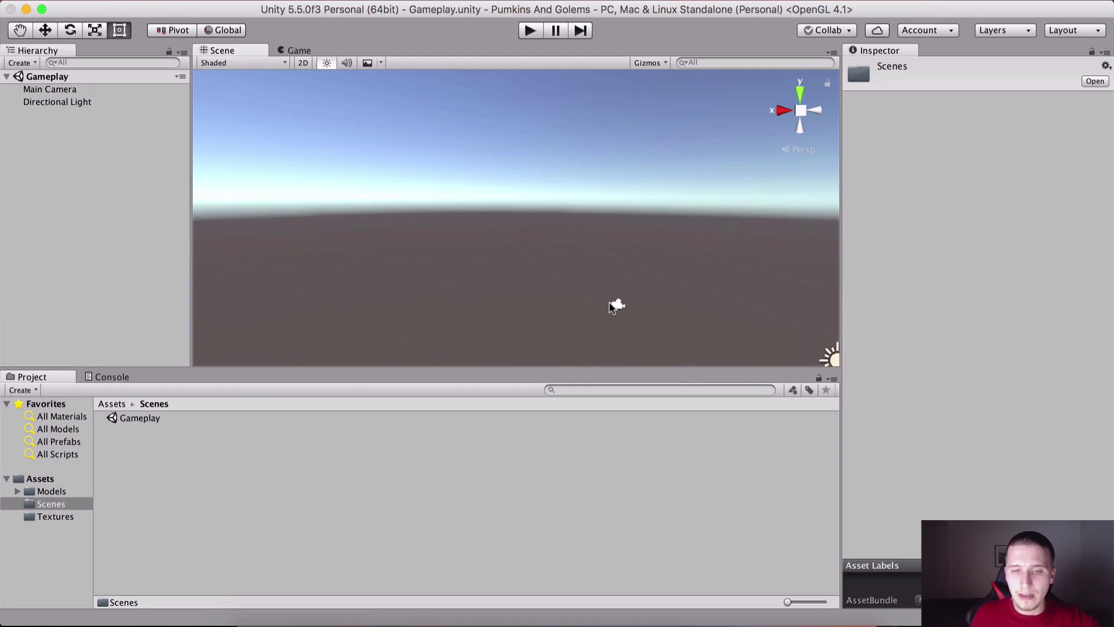
{"action": "middle_click_drag", "start_coordinate": [619, 329], "coordinate": [447, 211]}
{"action": "left_click_drag", "start_coordinate": [654, 270], "coordinate": [602, 257], "text": "alt"}
{"action": "middle_click_drag", "start_coordinate": [602, 257], "coordinate": [638, 325]}
{"action": "scroll", "coordinate": [528, 278], "scroll_direction": "down", "scroll_amount": 2}
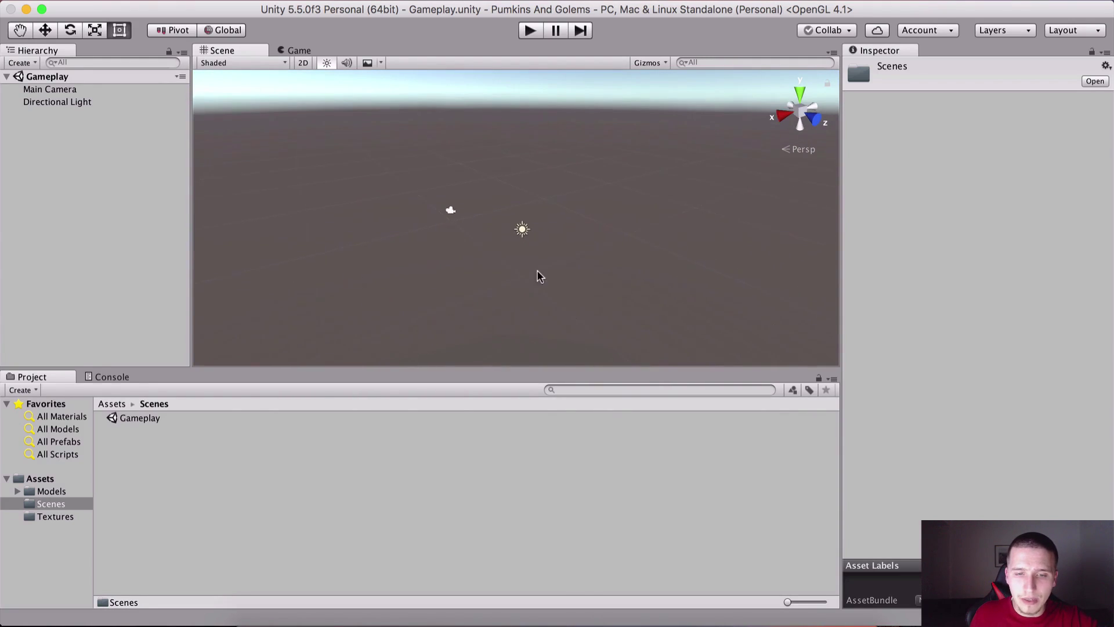
{"action": "scroll", "coordinate": [538, 271], "scroll_direction": "up", "scroll_amount": 3}
{"action": "scroll", "coordinate": [539, 270], "scroll_direction": "up", "scroll_amount": 2}
{"action": "scroll", "coordinate": [538, 269], "scroll_direction": "down", "scroll_amount": 3}
{"action": "left_click_drag", "start_coordinate": [545, 260], "coordinate": [569, 195], "text": "alt"}
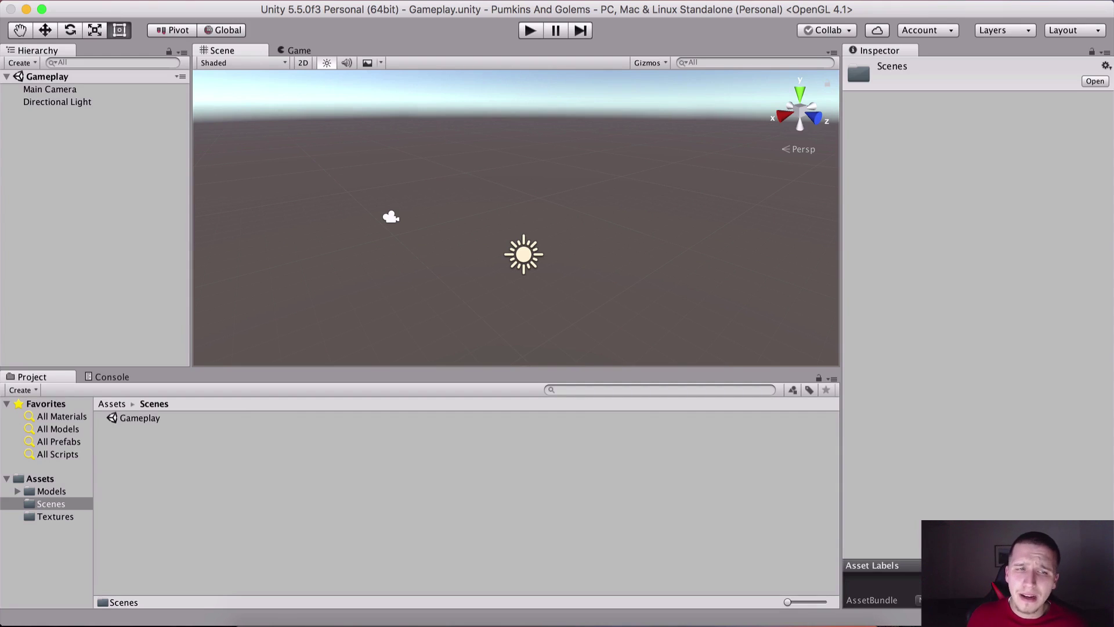
- Add a cube to the scene and rename it Floor
{"action": "mouse_move", "coordinate": [246, 41]}
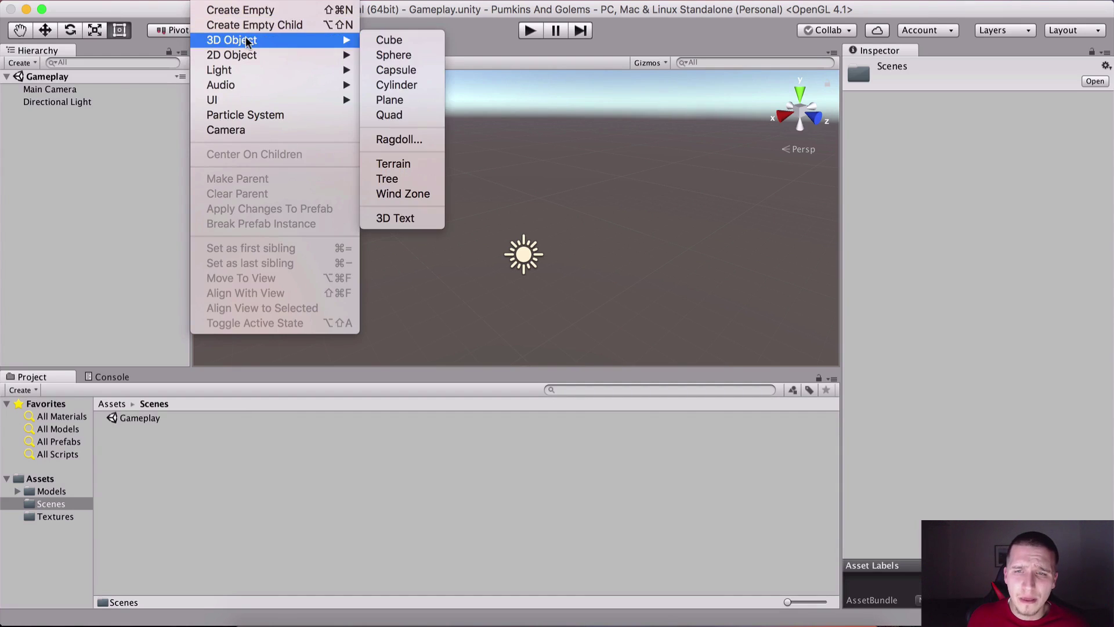
{"action": "left_click", "coordinate": [416, 41]}
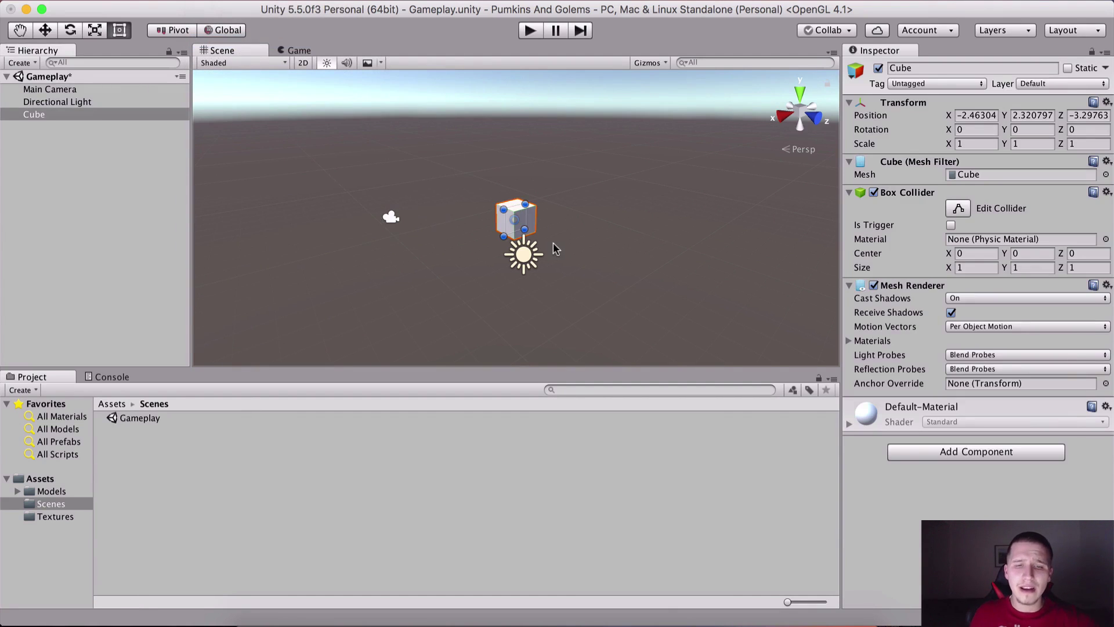
{"action": "scroll", "coordinate": [523, 244], "scroll_direction": "up", "scroll_amount": 3}
{"action": "left_click_drag", "start_coordinate": [508, 236], "coordinate": [560, 248], "text": "alt"}
{"action": "scroll", "coordinate": [534, 238], "scroll_direction": "up", "scroll_amount": 4}
{"action": "scroll", "coordinate": [324, 137], "scroll_direction": "down", "scroll_amount": 5}
{"action": "scroll", "coordinate": [404, 230], "scroll_direction": "up", "scroll_amount": 2}
{"action": "mouse_move", "coordinate": [405, 230]}
{"action": "left_mouse_down", "text": "alt"}
{"action": "mouse_move", "coordinate": [418, 231]}
{"action": "mouse_move", "coordinate": [387, 224]}
{"action": "left_mouse_up", "text": "alt"}
{"action": "left_click", "coordinate": [116, 114]}
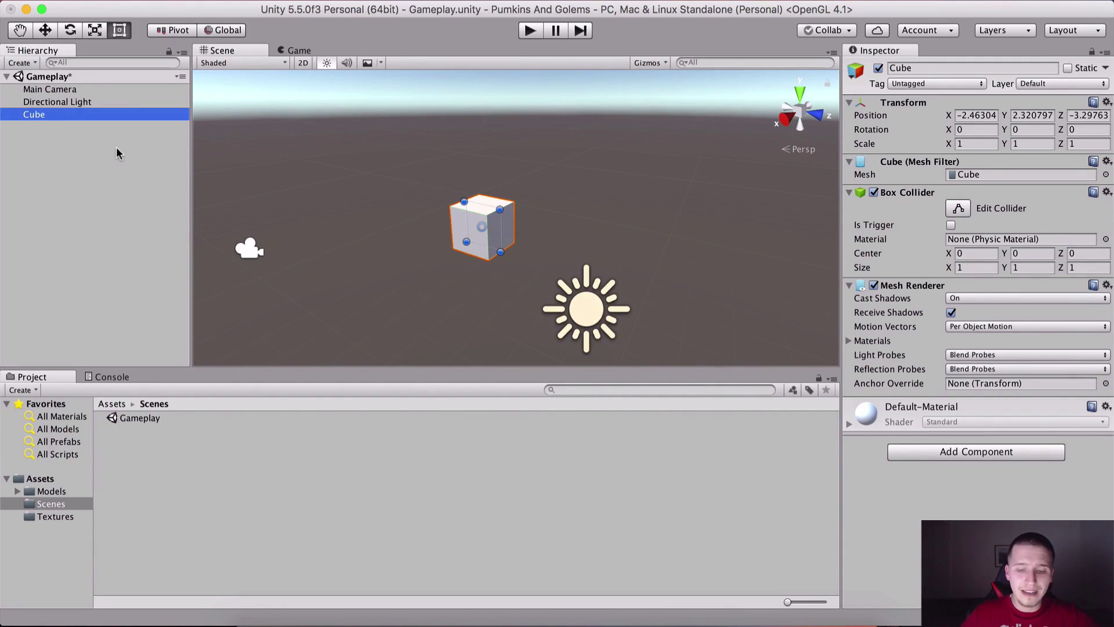
{"action": "key", "text": "Return"}
{"action": "type", "text": "Floor"}
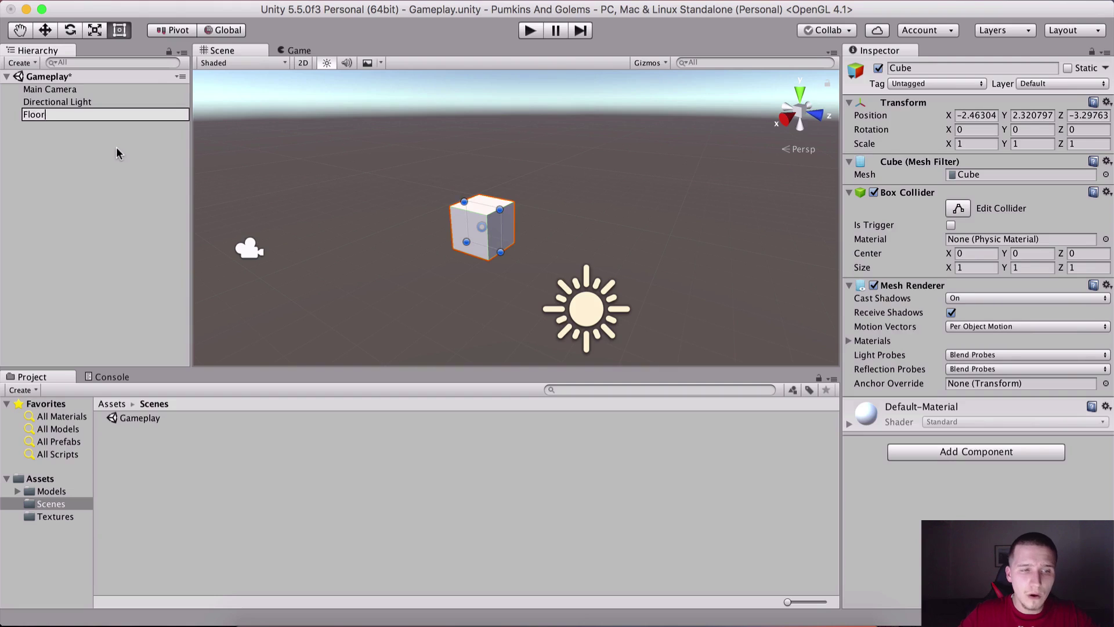
{"action": "key", "text": "Return"}
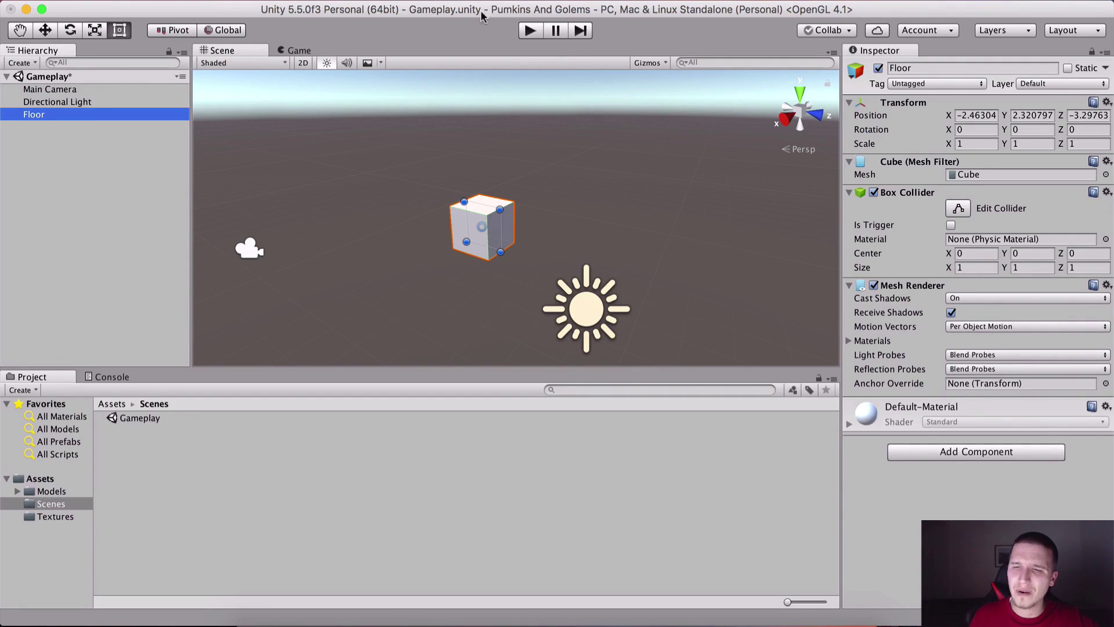
- Scale the Floor to X 15, Y 0.1, Z 56
{"action": "left_click", "coordinate": [983, 143]}
{"action": "type", "text": "15"}
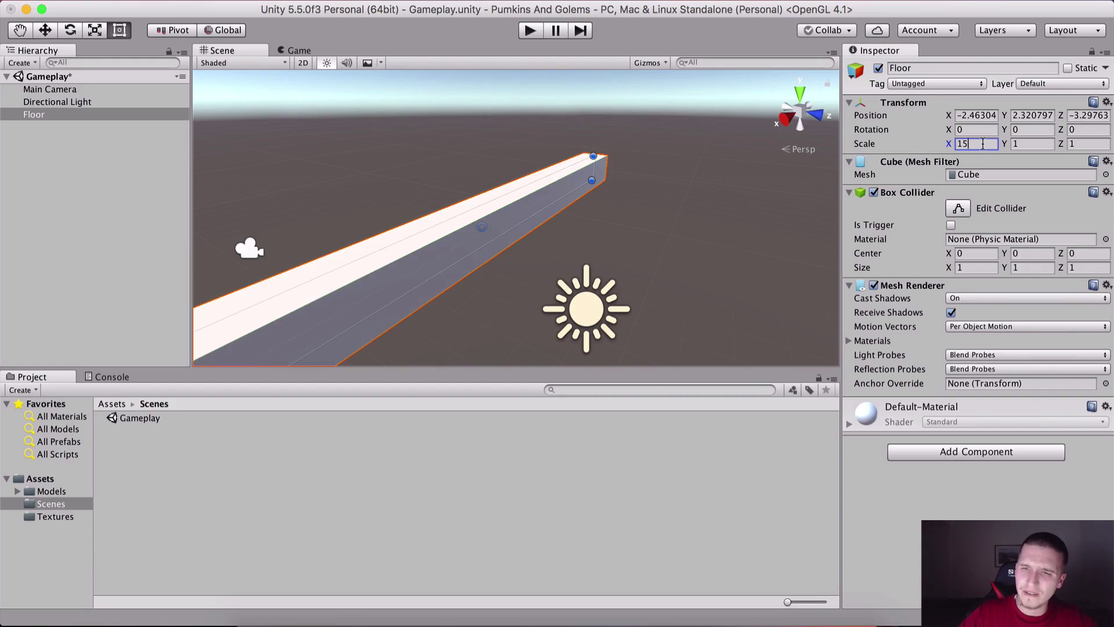
{"action": "key", "text": "Tab"}
{"action": "type", "text": "0.1"}
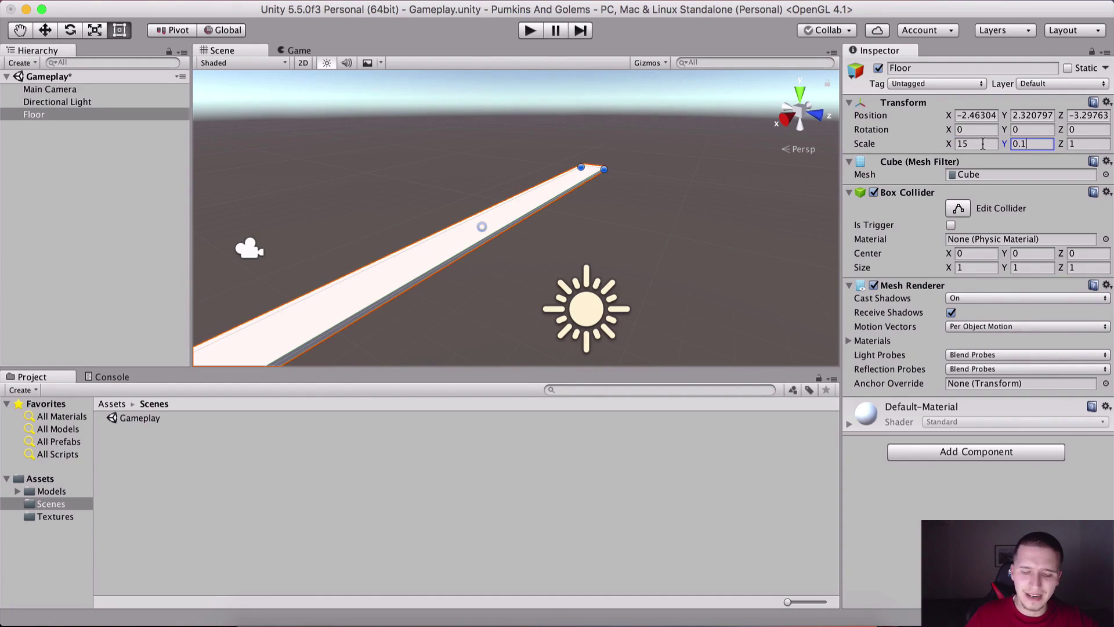
{"action": "key", "text": "Tab"}
{"action": "type", "text": "56"}
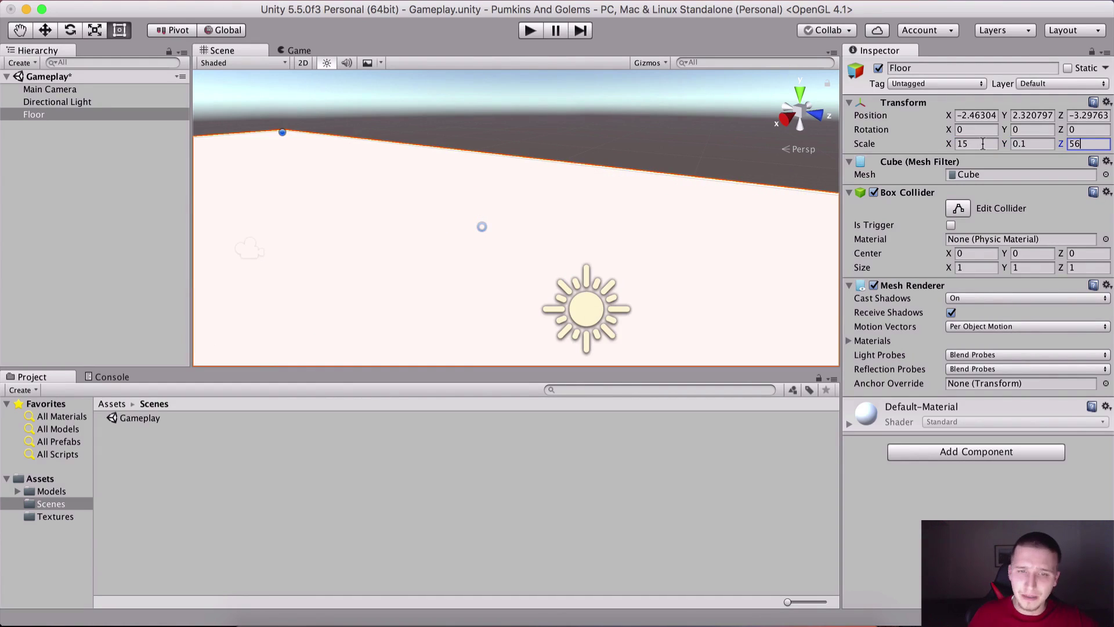
{"action": "key", "text": "Return"}
{"action": "scroll", "coordinate": [416, 226], "scroll_direction": "down", "scroll_amount": 10}
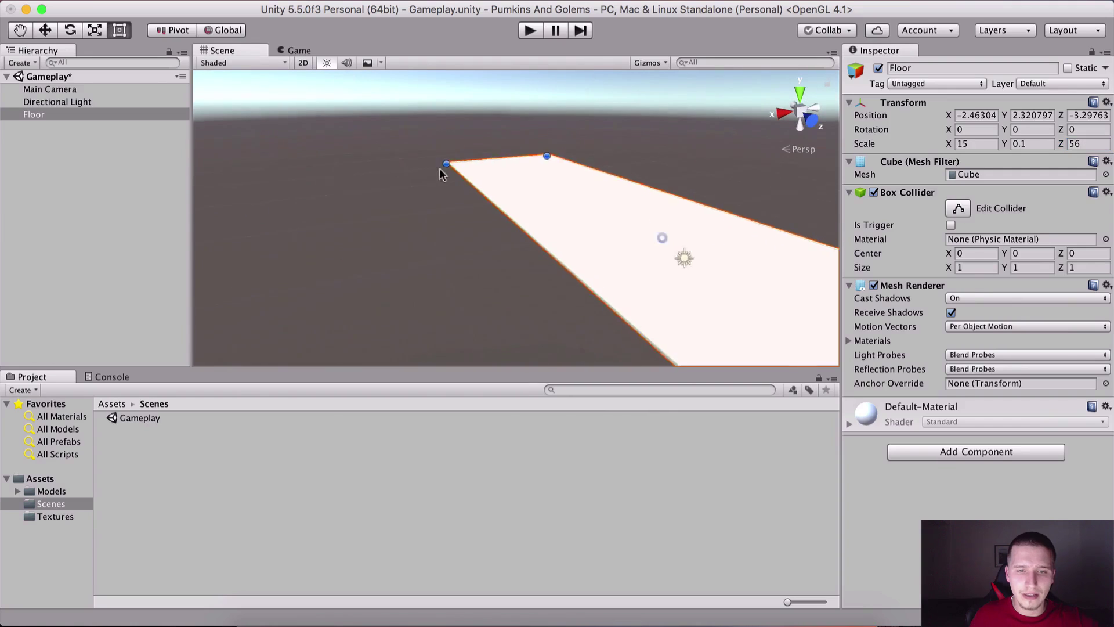
{"action": "scroll", "coordinate": [611, 233], "scroll_direction": "down", "scroll_amount": 5}
{"action": "scroll", "coordinate": [592, 244], "scroll_direction": "up", "scroll_amount": 5}
{"action": "scroll", "coordinate": [566, 255], "scroll_direction": "down", "scroll_amount": 3}
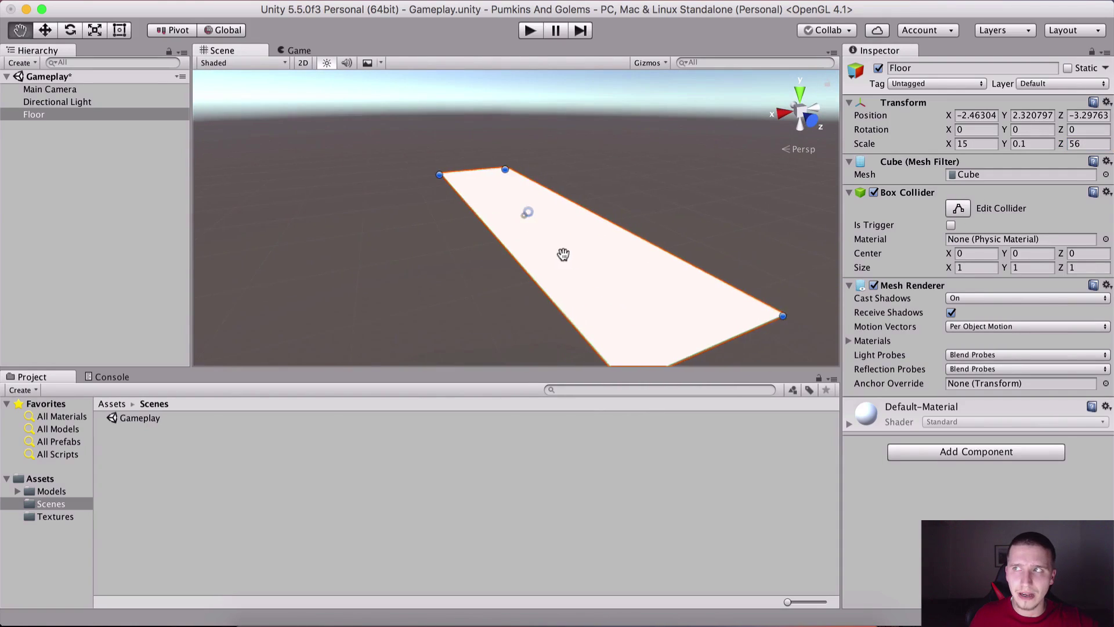
{"action": "middle_click_drag", "start_coordinate": [564, 249], "coordinate": [474, 216]}
{"action": "scroll", "coordinate": [475, 216], "scroll_direction": "down", "scroll_amount": 2}
{"action": "scroll", "coordinate": [460, 214], "scroll_direction": "up", "scroll_amount": 5}
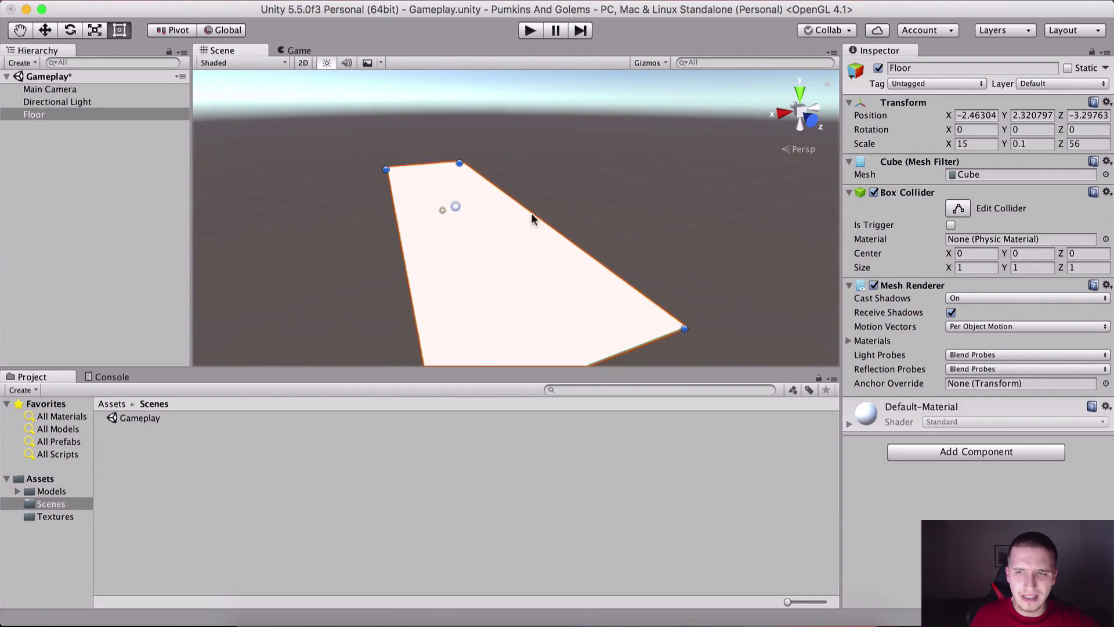
- Shorten the Floor by setting its Z scale to 30
{"action": "left_click_drag", "start_coordinate": [1060, 143], "coordinate": [464, 119]}
{"action": "left_click_drag", "start_coordinate": [363, 204], "coordinate": [399, 276], "text": "alt"}
{"action": "middle_click_drag", "start_coordinate": [399, 276], "coordinate": [580, 244]}
{"action": "scroll", "coordinate": [545, 234], "scroll_direction": "down", "scroll_amount": 3}
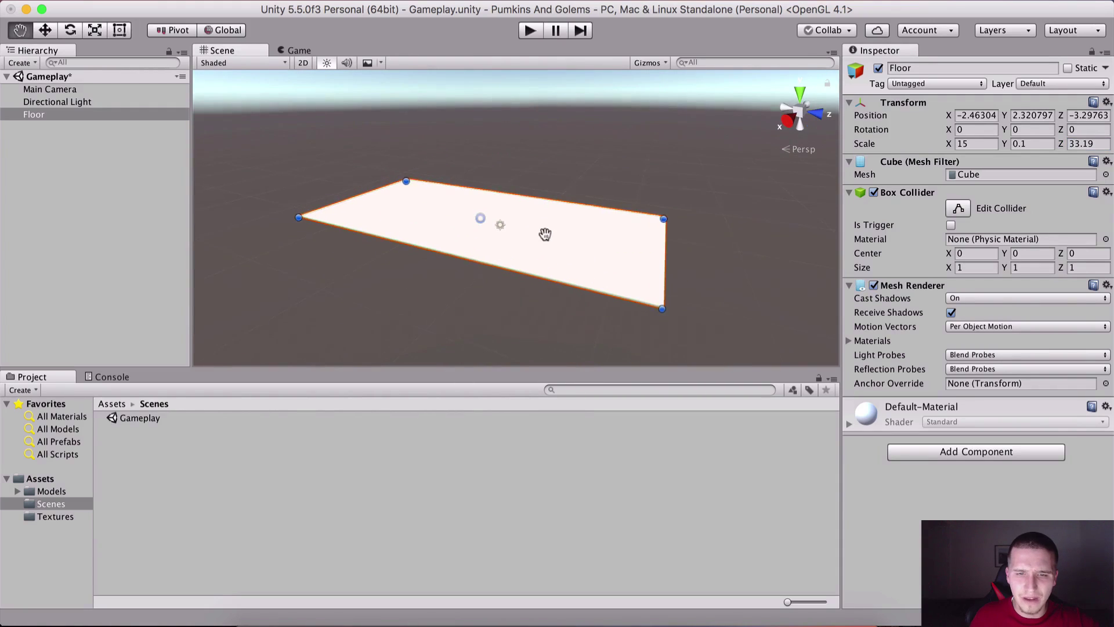
{"action": "left_click", "coordinate": [1082, 143]}
{"action": "type", "text": "3"}
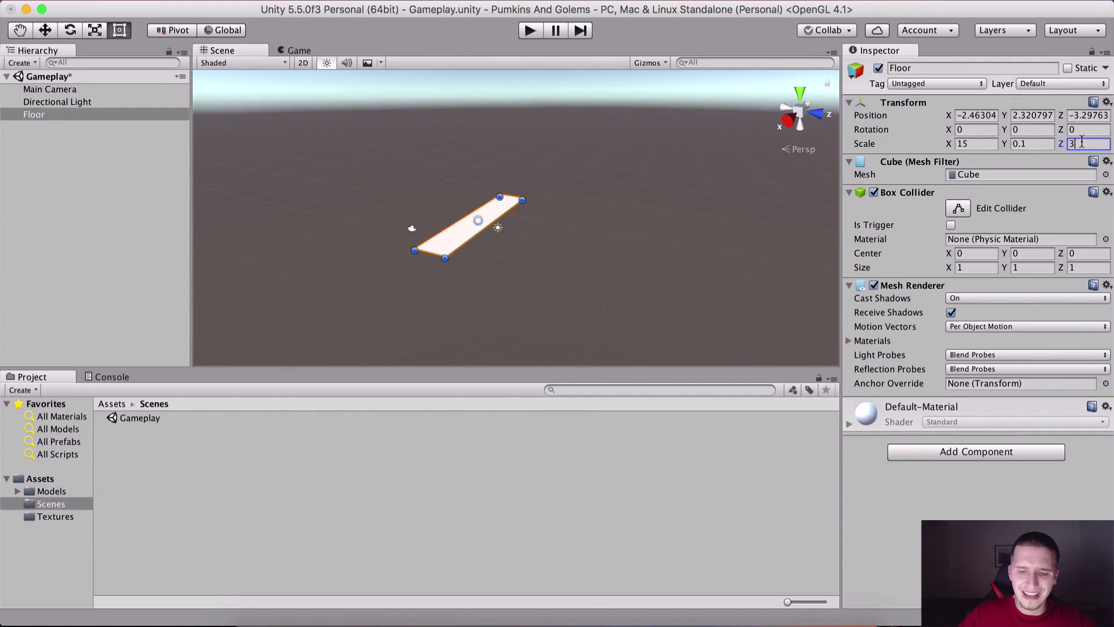
{"action": "type", "text": "0"}
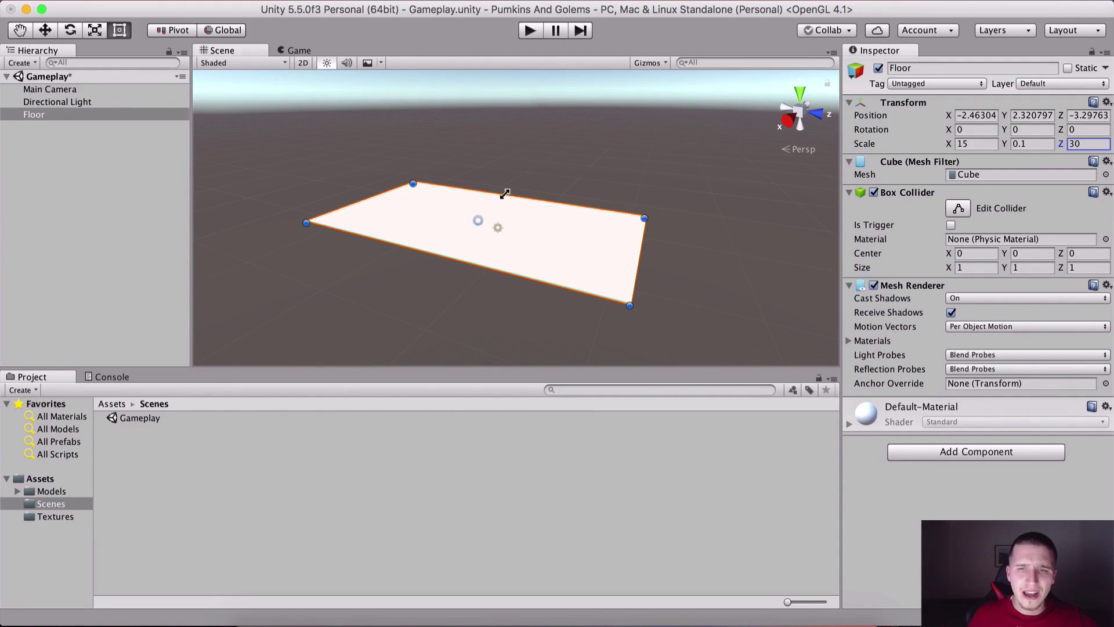
{"action": "left_click_drag", "start_coordinate": [500, 209], "coordinate": [468, 238], "text": "alt"}
- Rotate the Floor to -20 on X and orbit around to inspect the slope
{"action": "left_click", "coordinate": [969, 128]}
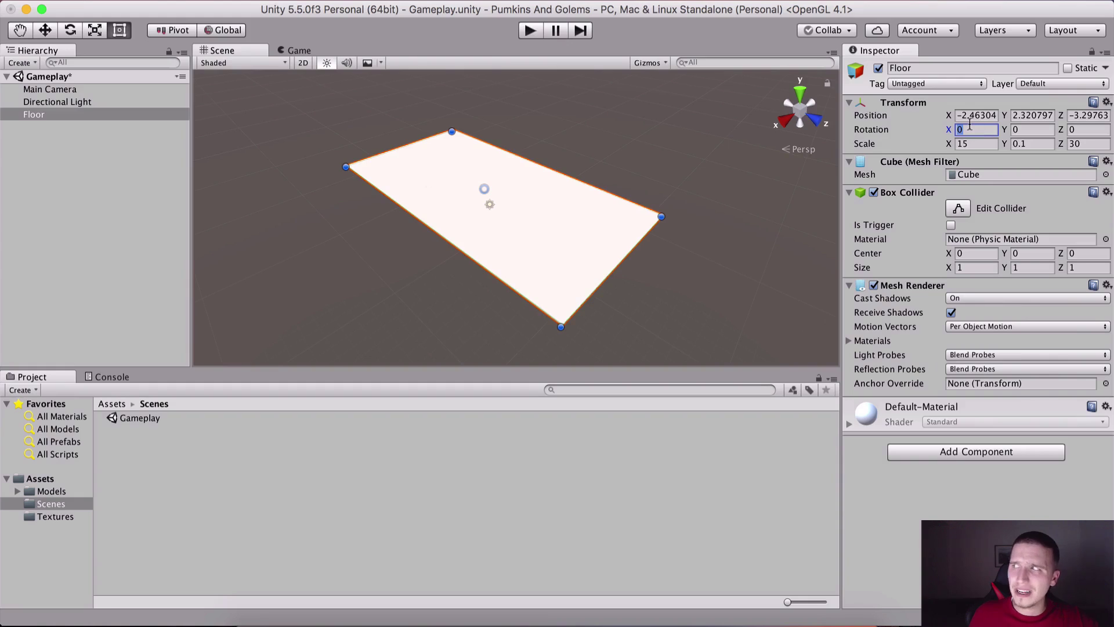
{"action": "type", "text": "-20"}
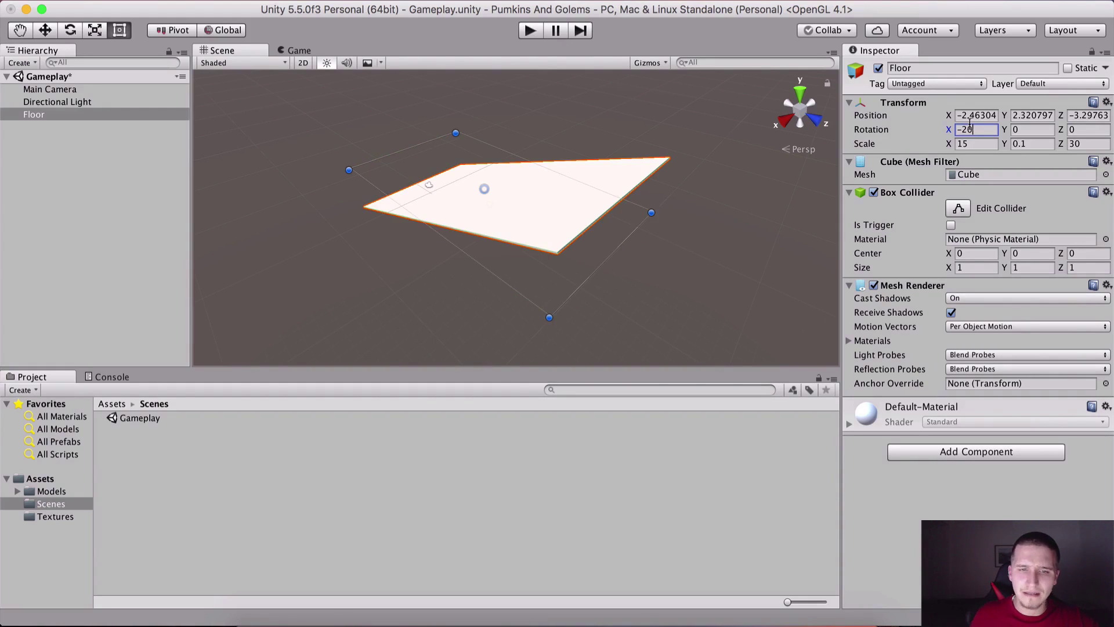
{"action": "key", "text": "Return"}
{"action": "left_click_drag", "start_coordinate": [427, 283], "coordinate": [527, 214], "text": "alt"}
{"action": "key", "text": "w"}
{"action": "left_click_drag", "start_coordinate": [402, 241], "coordinate": [650, 207], "text": "alt"}
{"action": "middle_click_drag", "start_coordinate": [650, 207], "coordinate": [505, 221]}
- Move the Main Camera back and low behind the Floor, near (-2.41, 0.45, -23.46)
{"action": "left_click", "coordinate": [289, 52]}
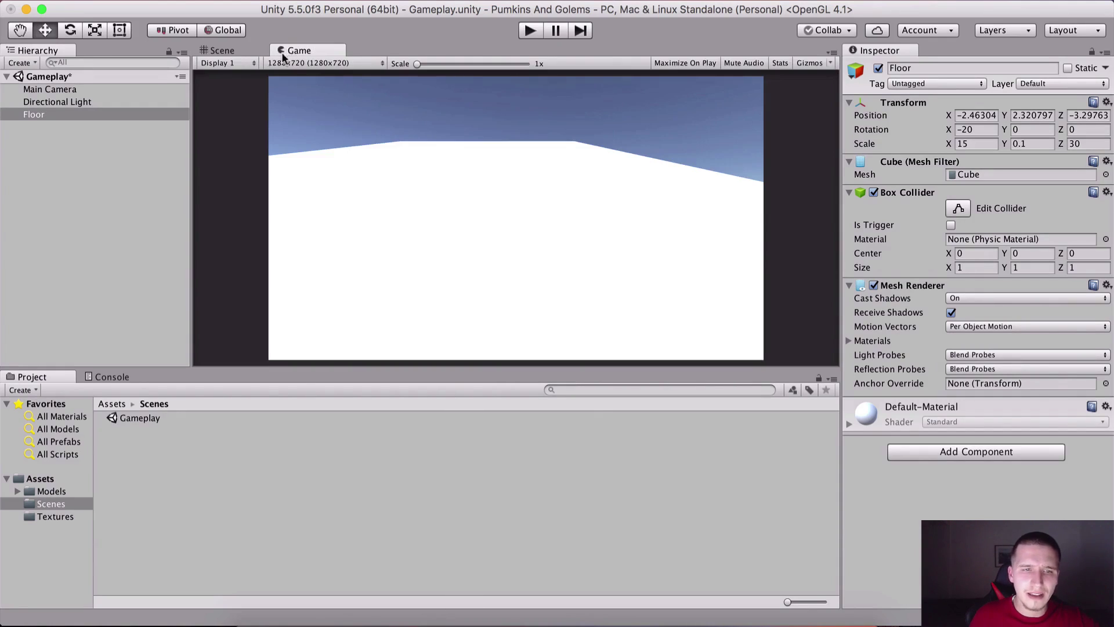
{"action": "left_click", "coordinate": [96, 88]}
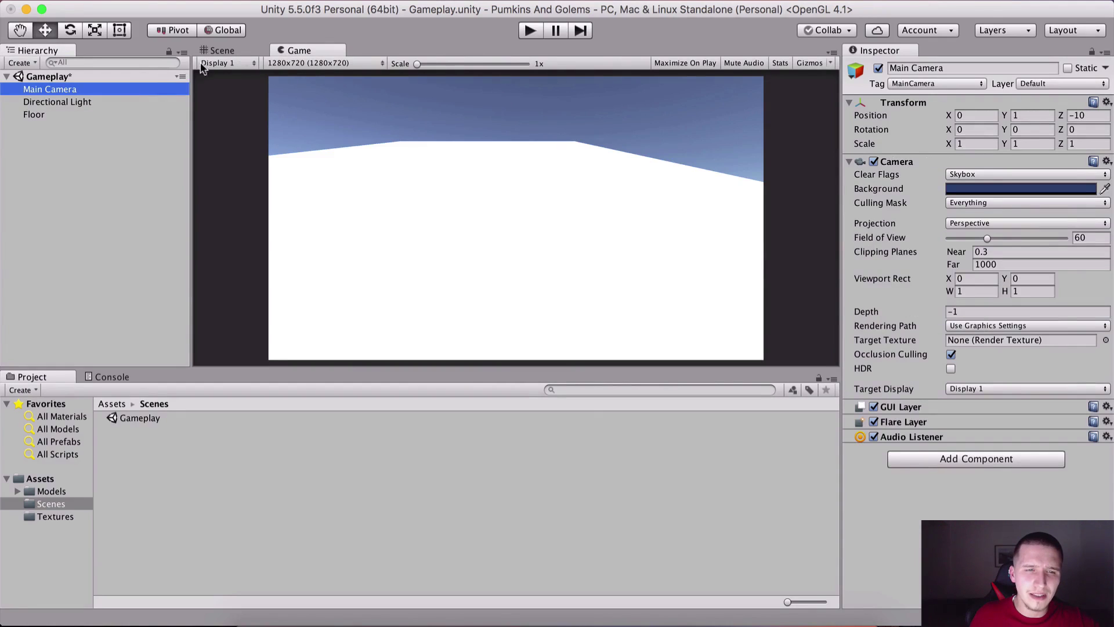
{"action": "left_click", "coordinate": [219, 52]}
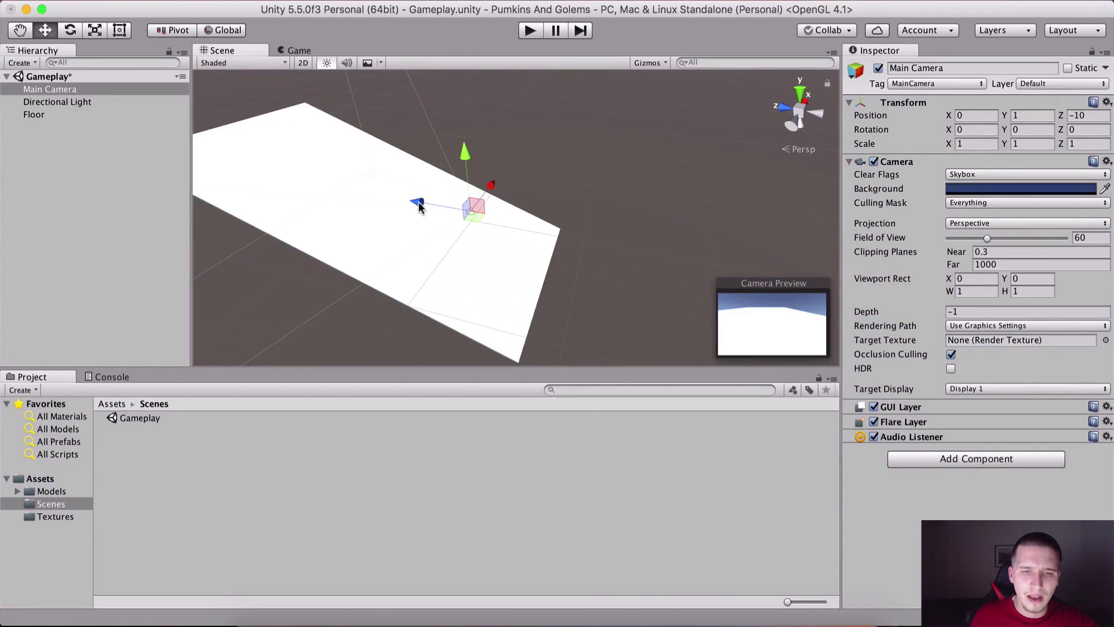
{"action": "left_click_drag", "start_coordinate": [416, 203], "coordinate": [583, 219]}
{"action": "left_click_drag", "start_coordinate": [651, 181], "coordinate": [646, 200]}
{"action": "left_click_drag", "start_coordinate": [577, 241], "coordinate": [561, 239]}
{"action": "left_click_drag", "start_coordinate": [632, 221], "coordinate": [618, 230]}
- Save the scene and check the camera's view of the sloped Floor in the Game view
{"action": "key", "text": "super+s"}
{"action": "left_click", "coordinate": [296, 51]}
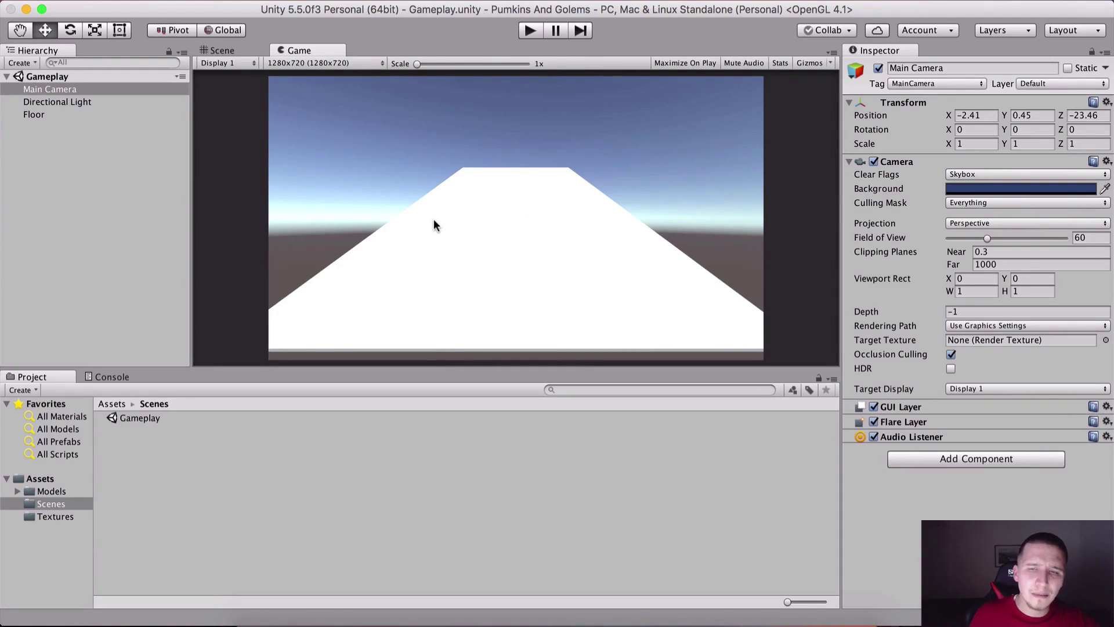
{"action": "left_click", "coordinate": [221, 50]}
{"action": "left_click_drag", "start_coordinate": [381, 243], "coordinate": [468, 247], "text": "alt"}
{"action": "scroll", "coordinate": [423, 224], "scroll_direction": "down", "scroll_amount": 5}
{"action": "left_click_drag", "start_coordinate": [411, 227], "coordinate": [474, 235], "text": "alt"}
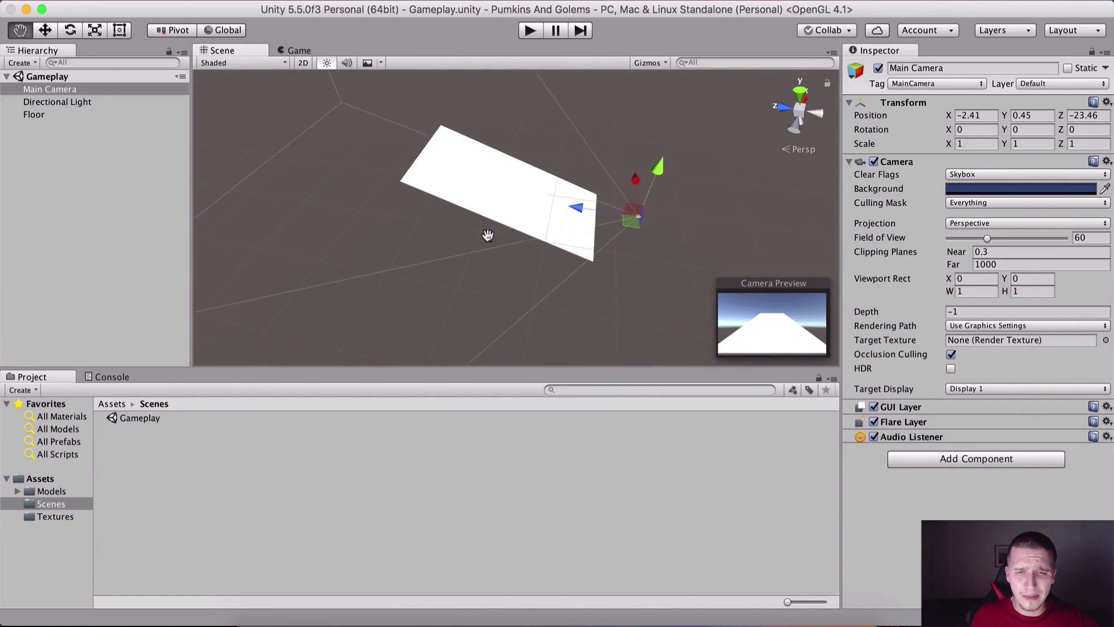
{"action": "middle_click_drag", "start_coordinate": [473, 235], "coordinate": [426, 222]}
- Create a Materials folder in Assets and open it
{"action": "left_click", "coordinate": [106, 403]}
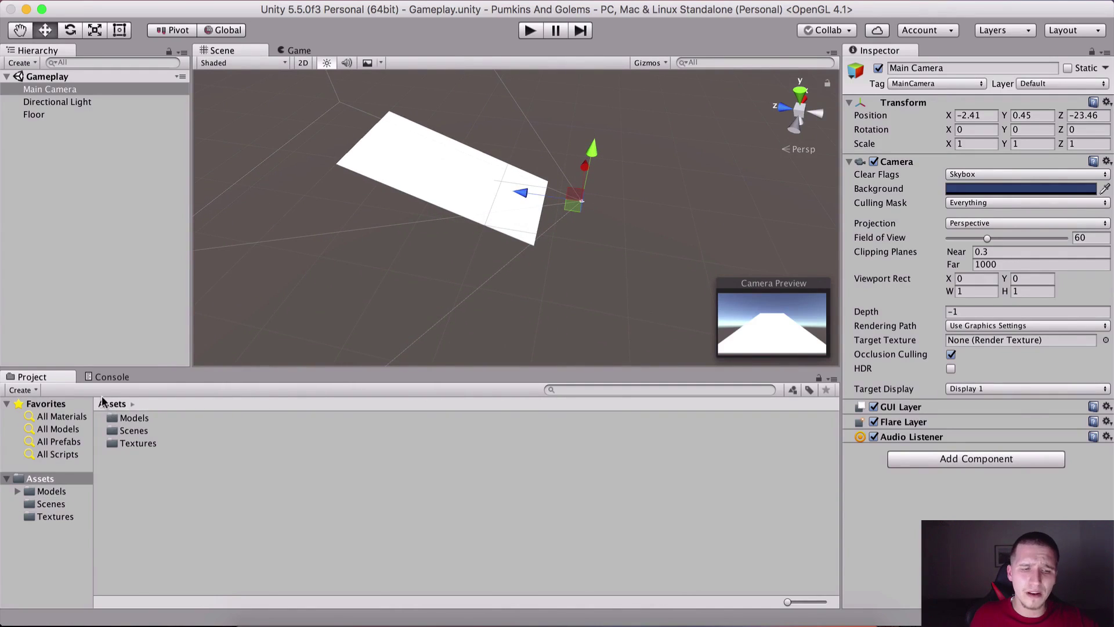
{"action": "right_click", "coordinate": [135, 489]}
{"action": "mouse_move", "coordinate": [278, 348]}
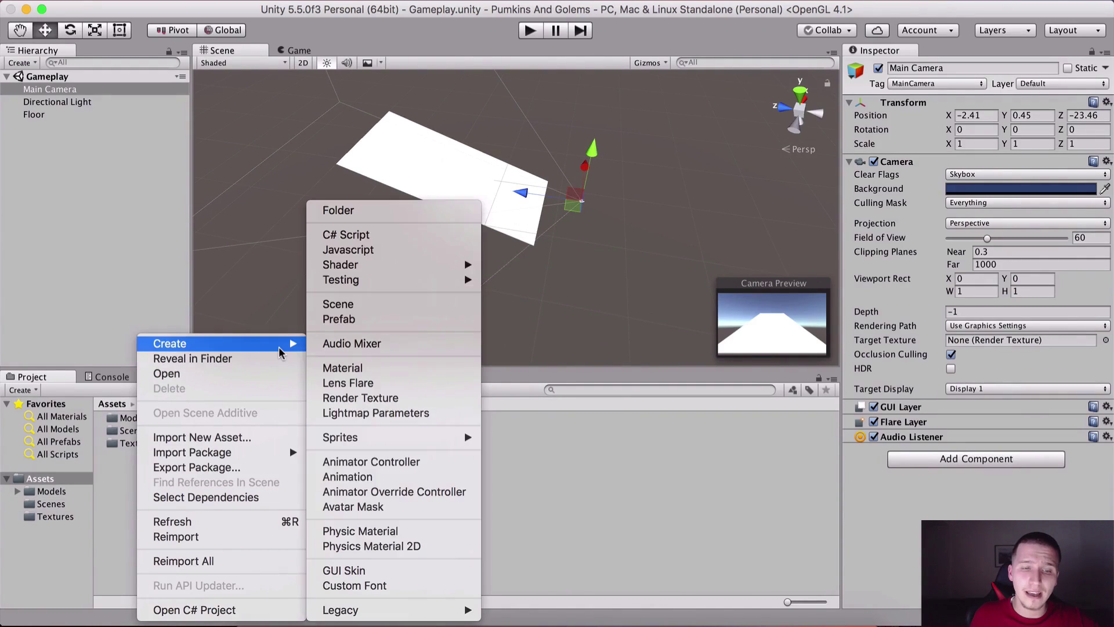
{"action": "left_click", "coordinate": [355, 211]}
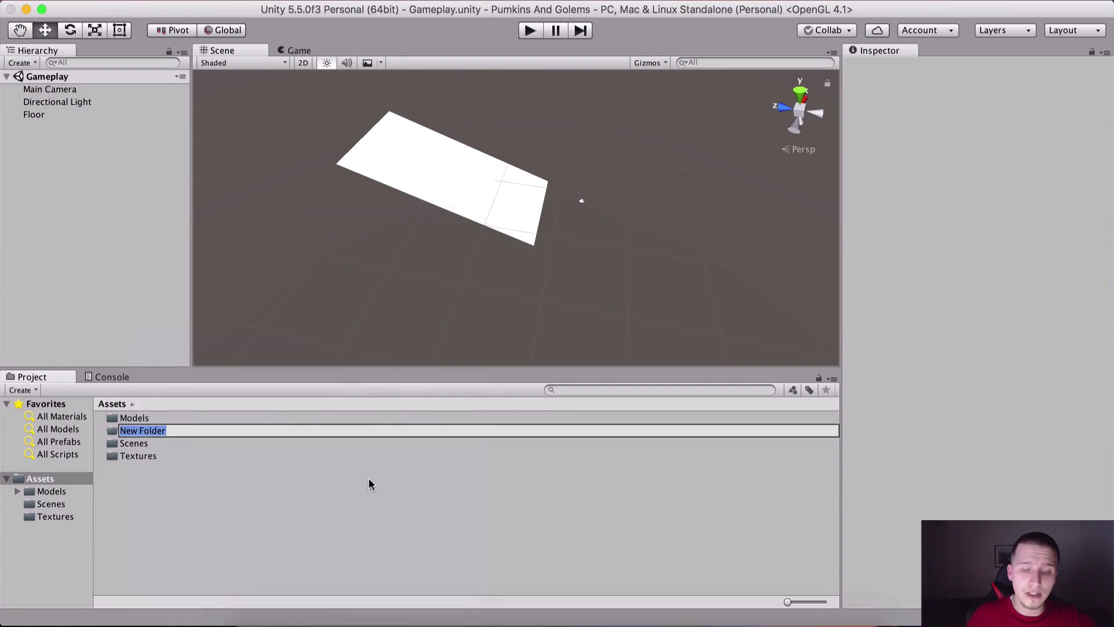
{"action": "type", "text": "Materia"}
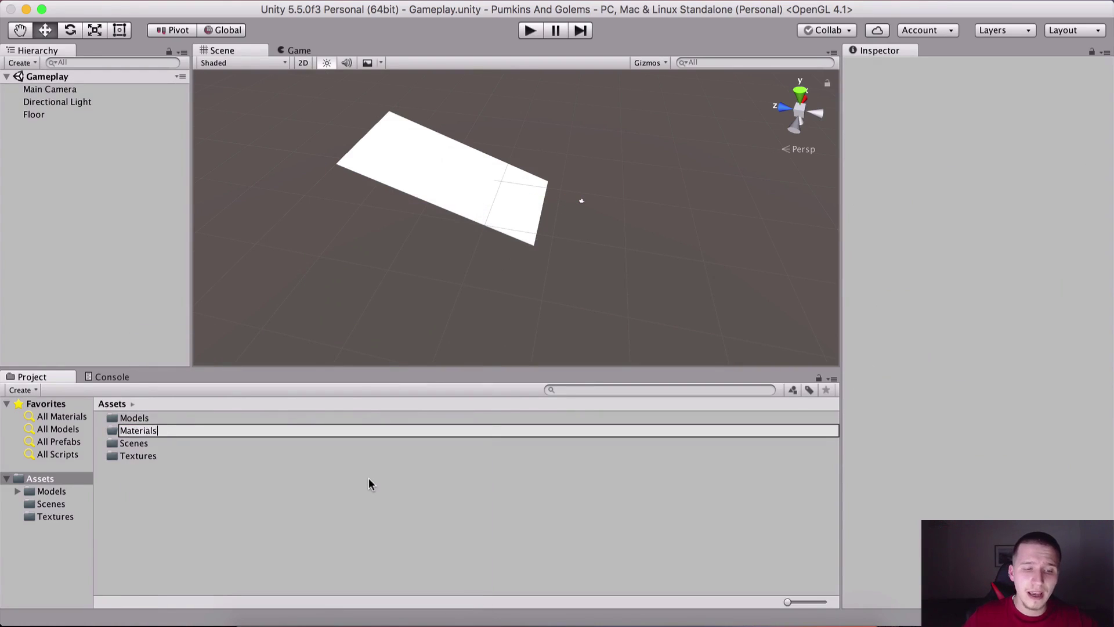
{"action": "type", "text": "ls"}
{"action": "key", "text": "Return"}
{"action": "double_click", "coordinate": [127, 419]}
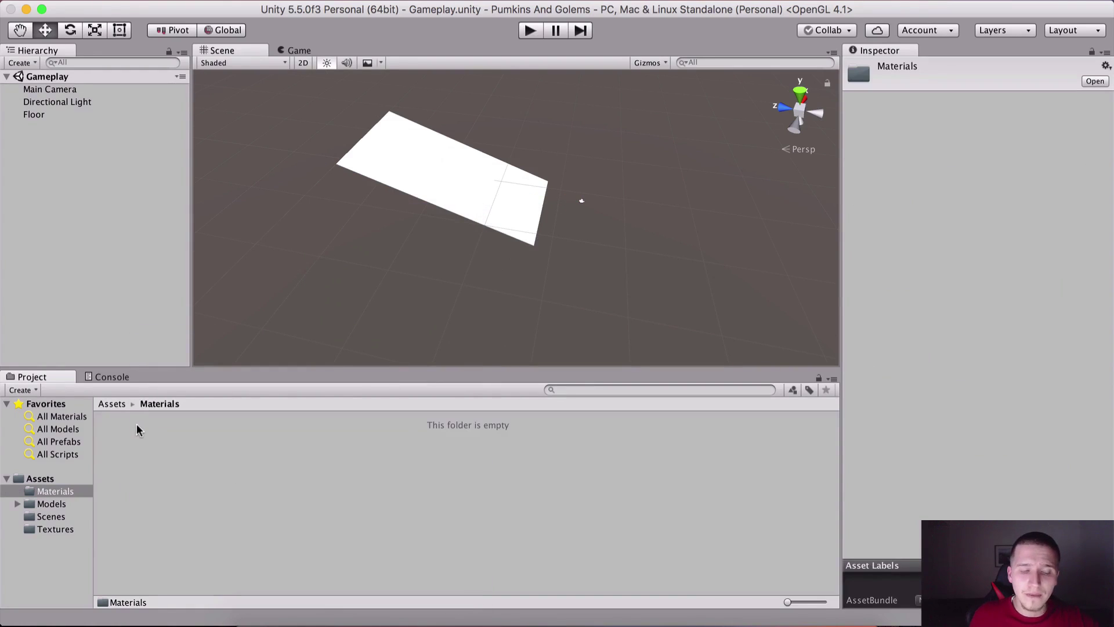
- Create a new material named Floor Material inside Materials
{"action": "right_click", "coordinate": [137, 430]}
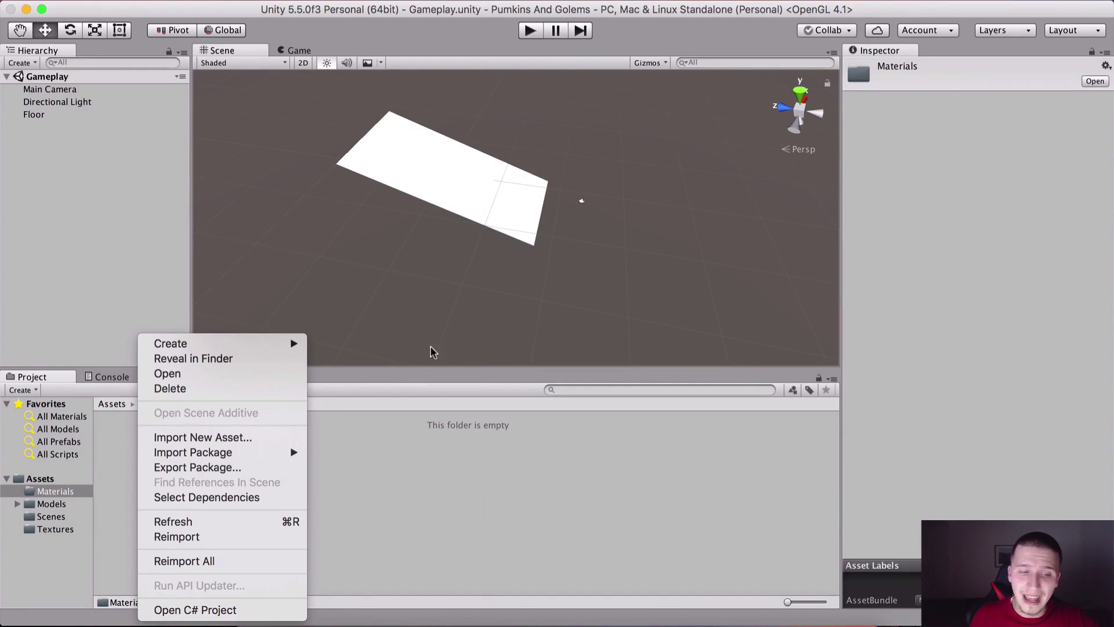
{"action": "mouse_move", "coordinate": [250, 343]}
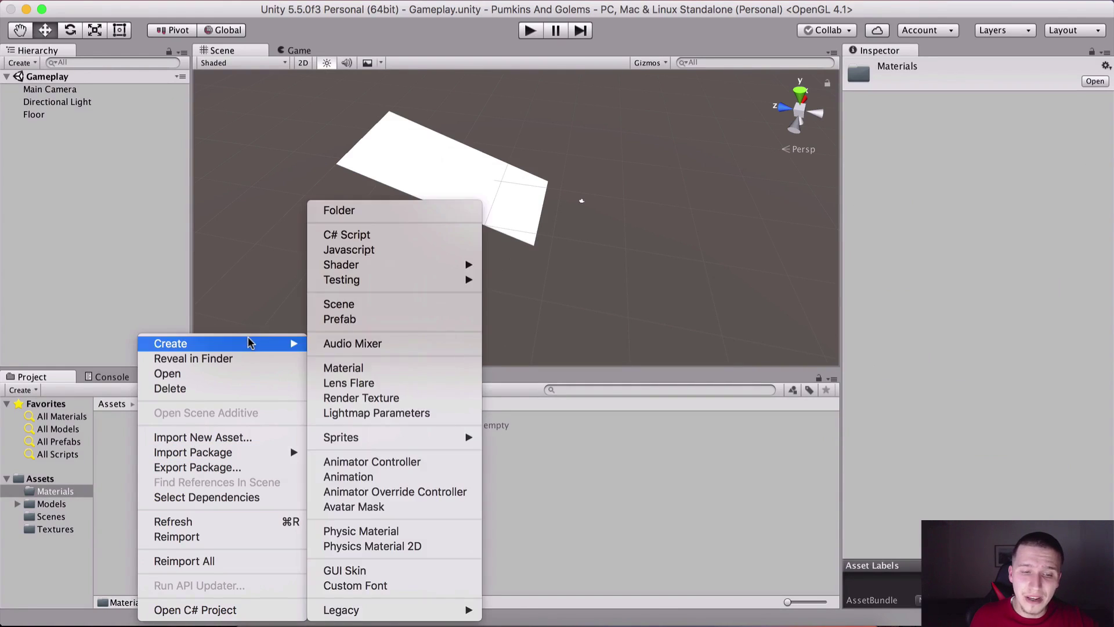
{"action": "left_click", "coordinate": [348, 371]}
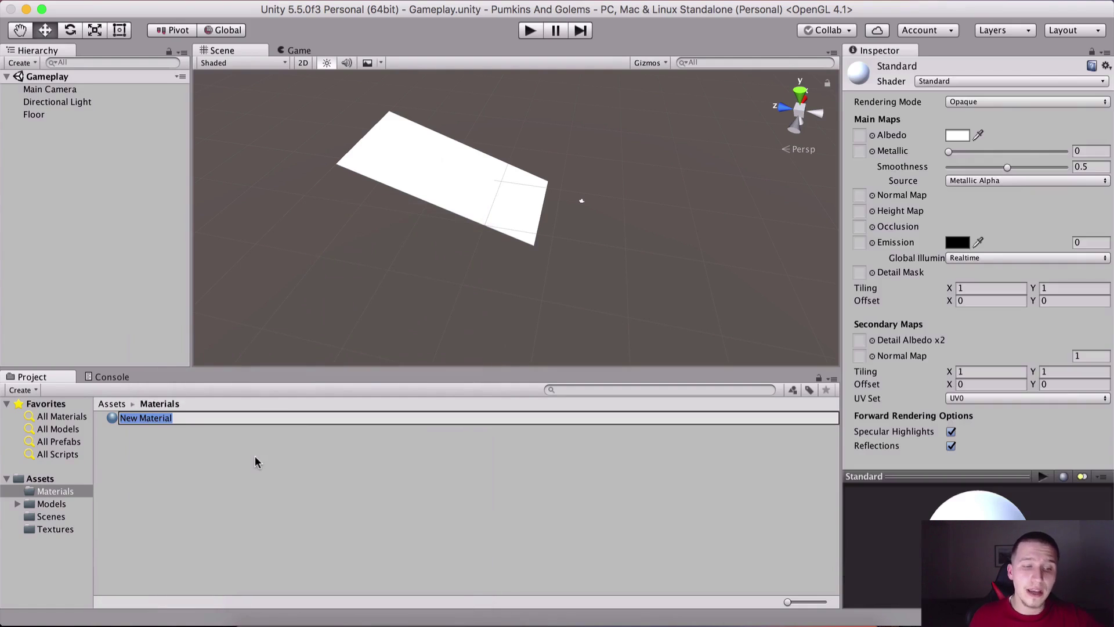
{"action": "type", "text": "Floor "}
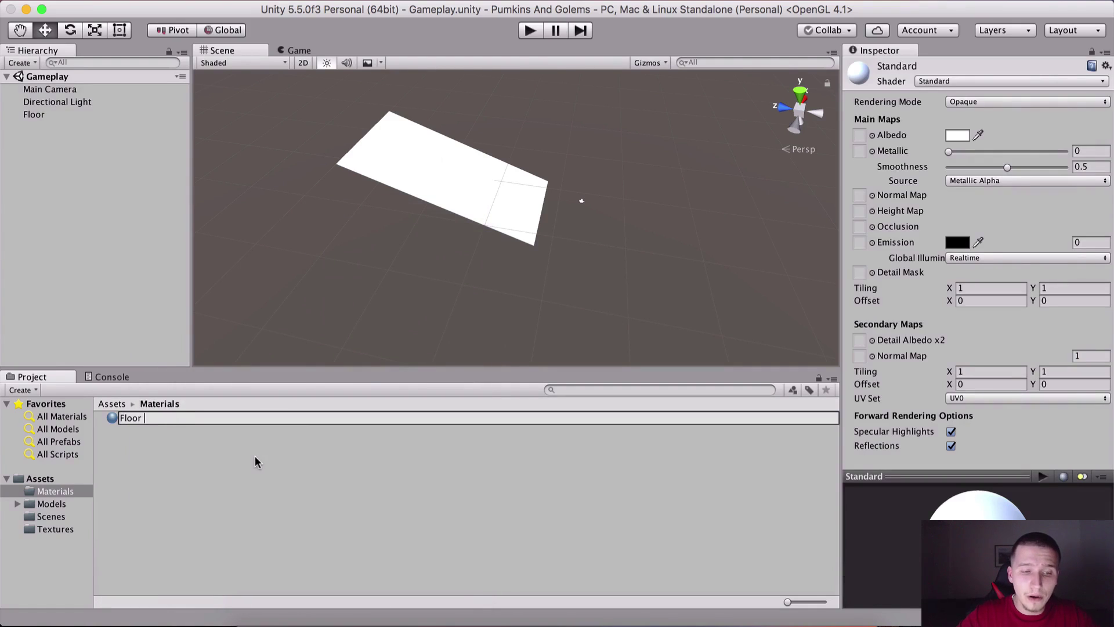
{"action": "type", "text": "Material"}
{"action": "key", "text": "Return"}
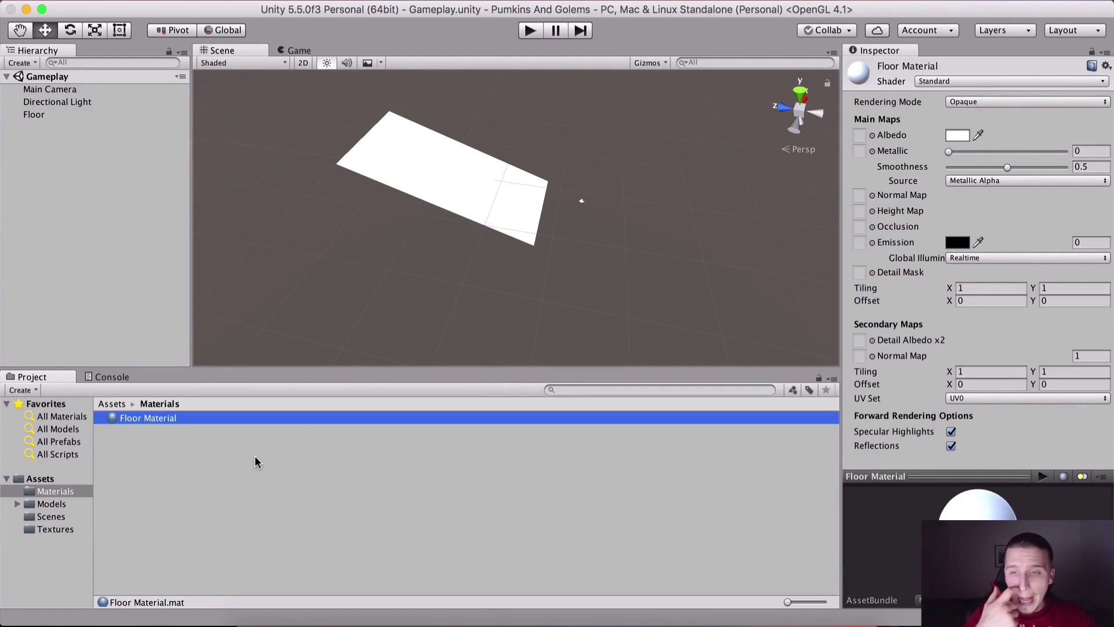
{"action": "left_click", "coordinate": [118, 405]}
{"action": "double_click", "coordinate": [130, 456]}
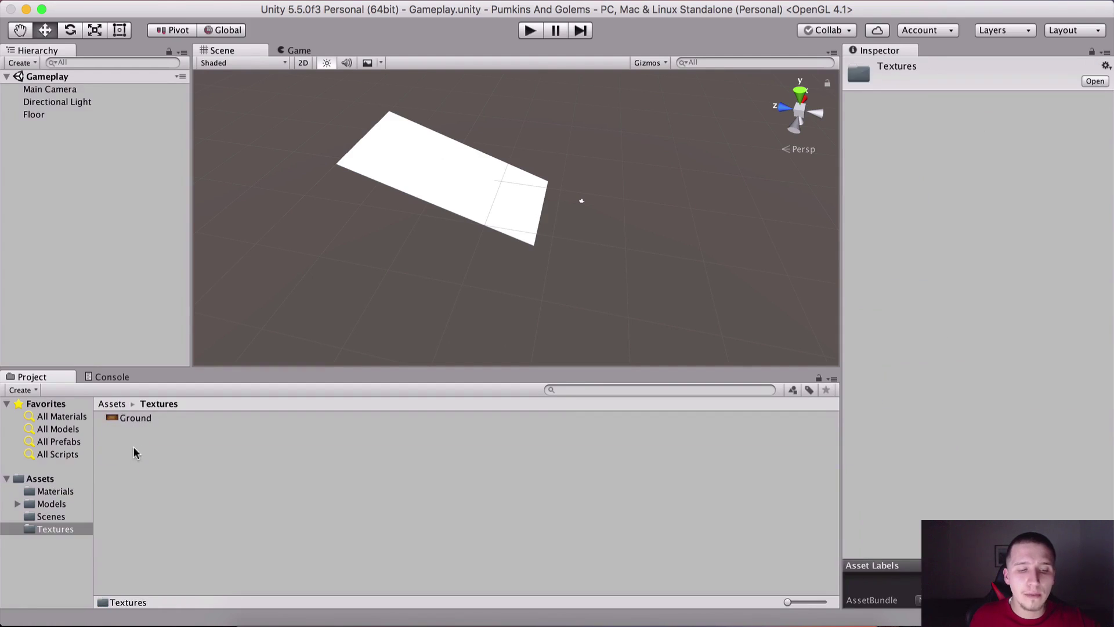
{"action": "left_click", "coordinate": [146, 419]}
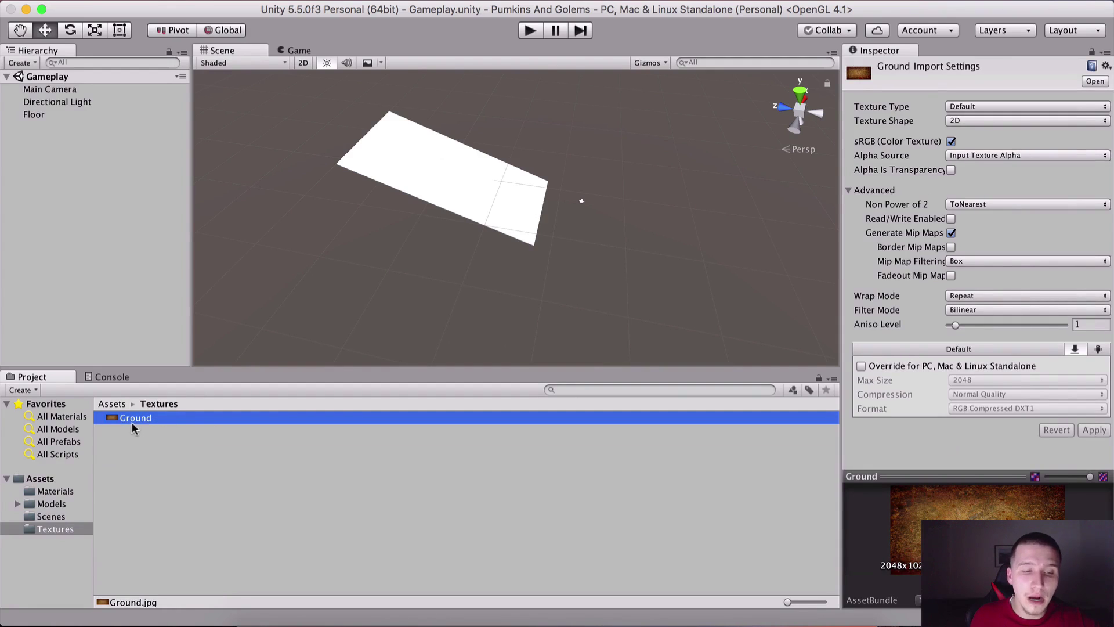
{"action": "left_click", "coordinate": [119, 405]}
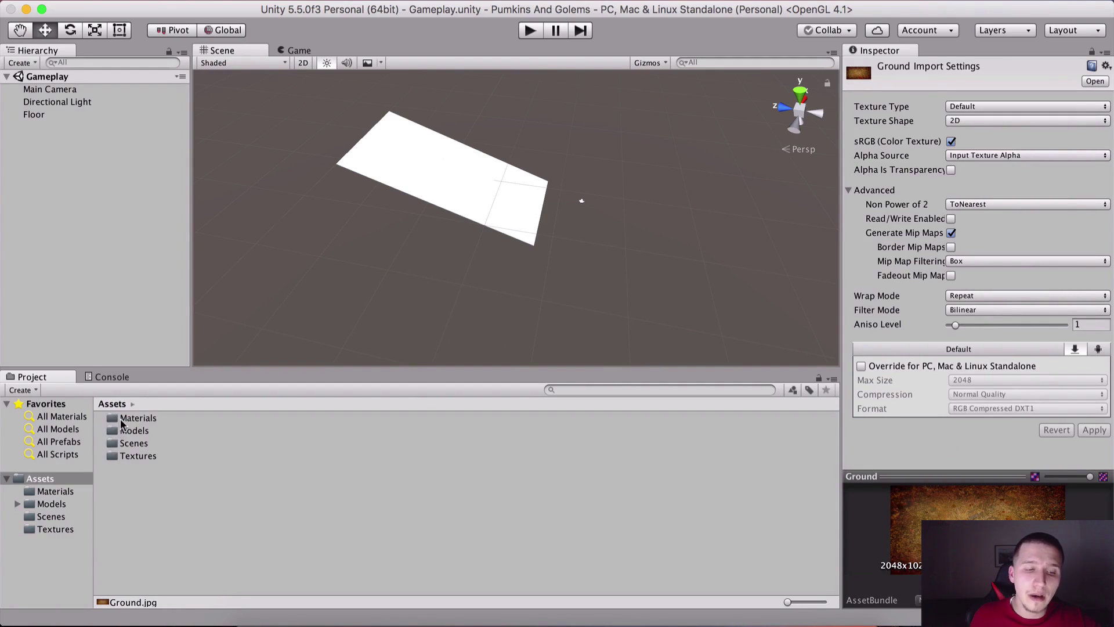
{"action": "double_click", "coordinate": [120, 421]}
{"action": "left_click", "coordinate": [129, 422]}
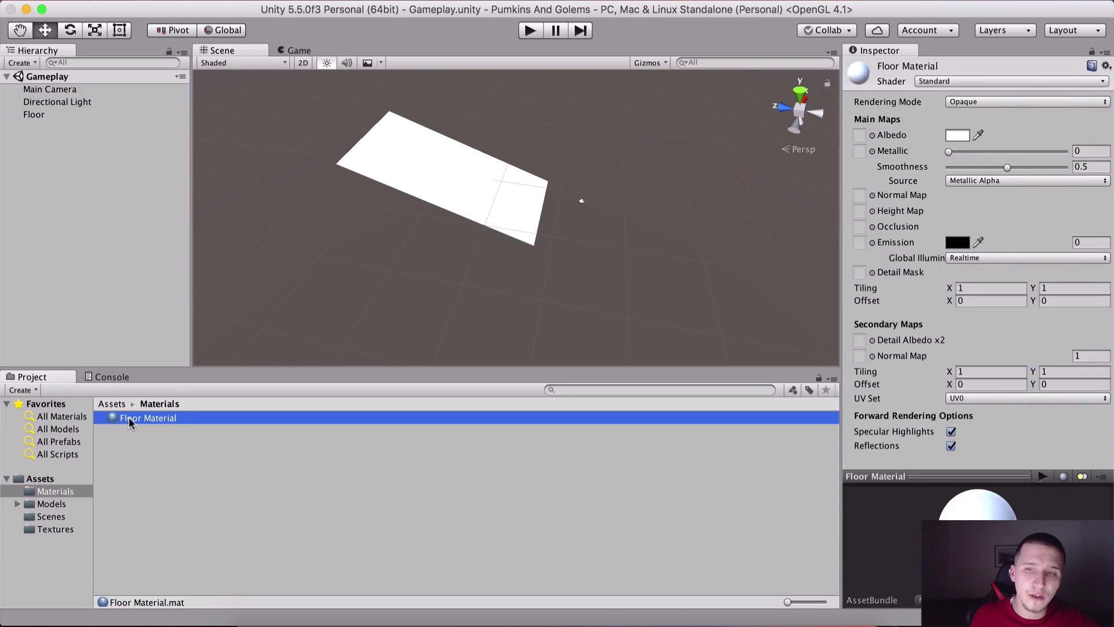
{"action": "left_click", "coordinate": [934, 82]}
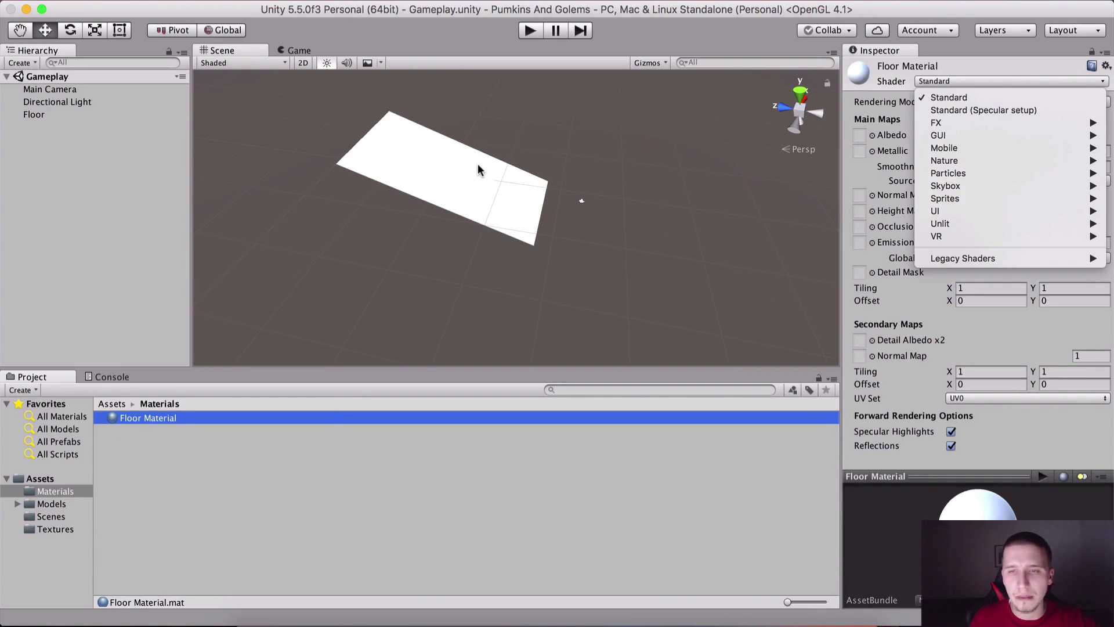
{"action": "left_click", "coordinate": [987, 63]}
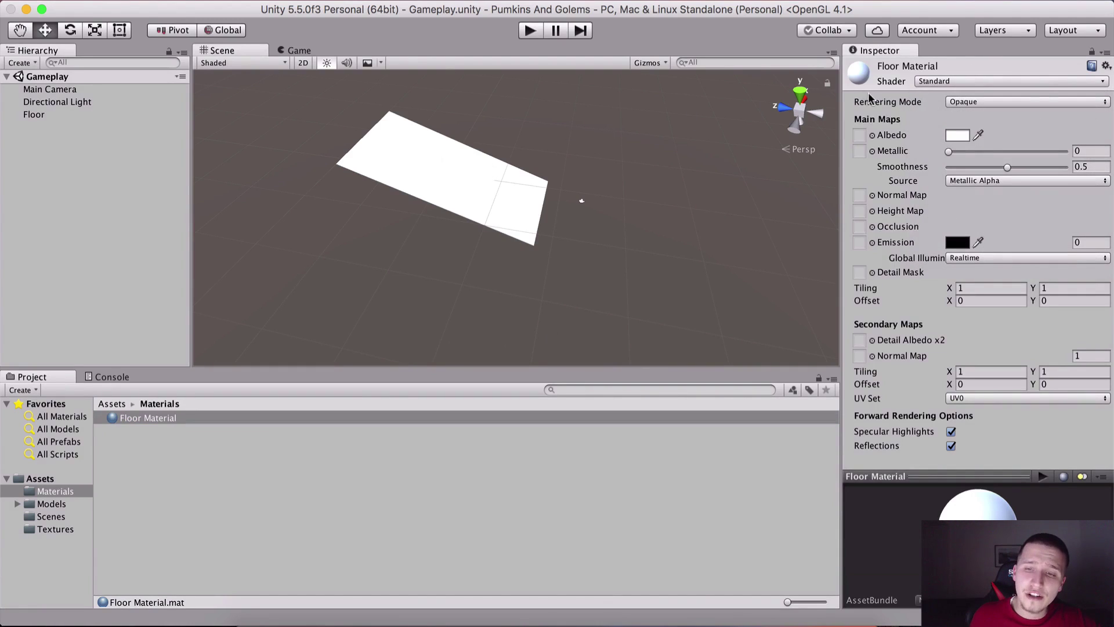
{"action": "left_click", "coordinate": [890, 137]}
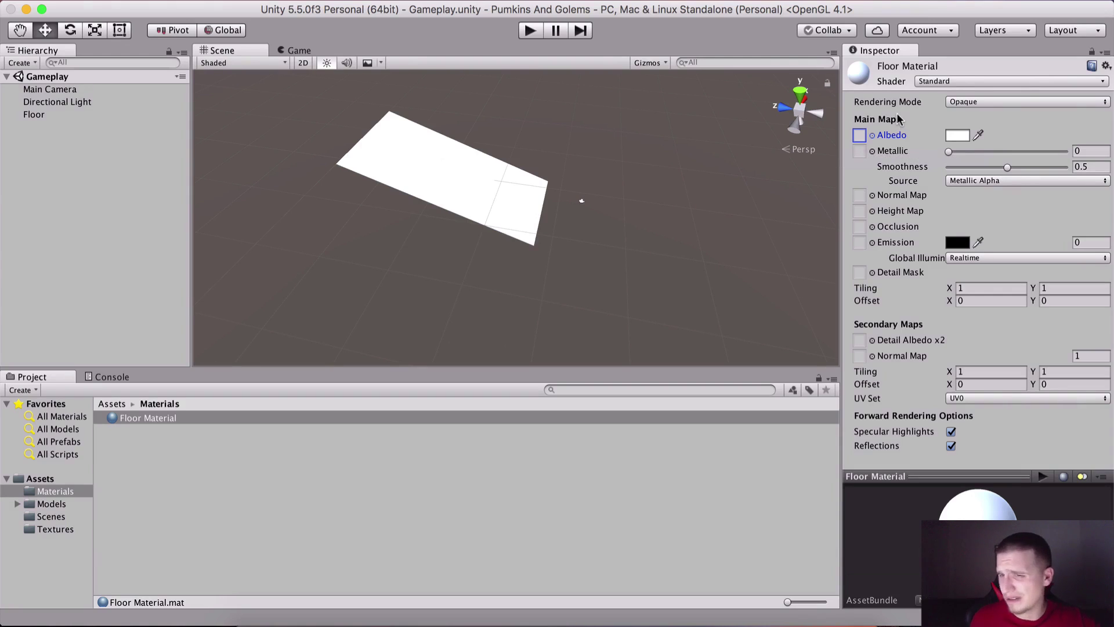
- Search 'Gro' in the texture picker and assign the Ground texture as Floor Material's Albedo map
{"action": "left_click", "coordinate": [871, 136]}
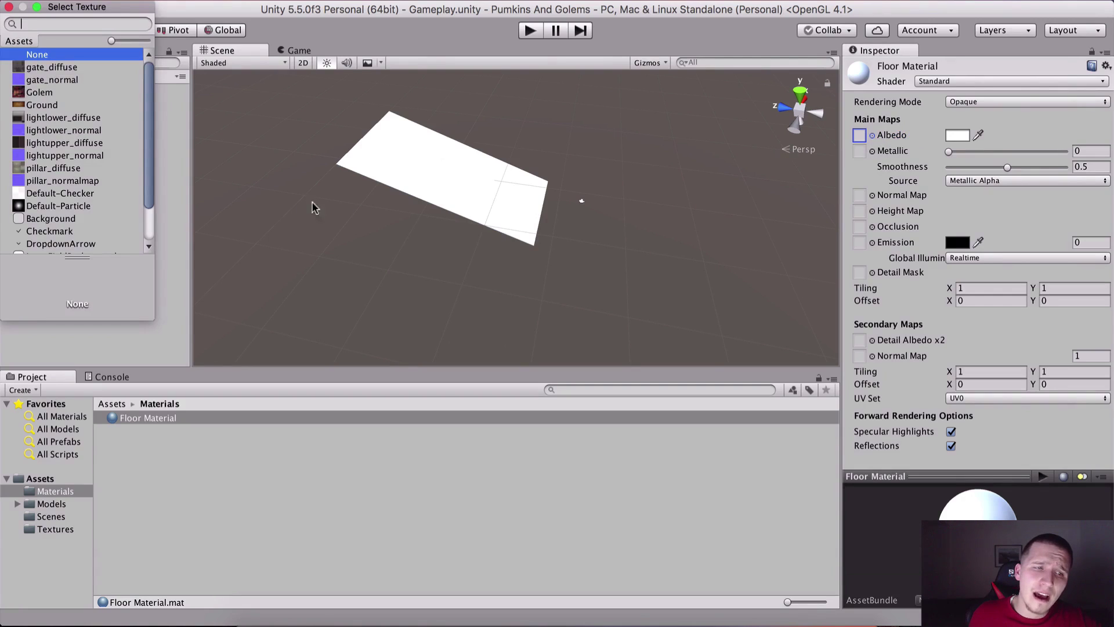
{"action": "mouse_move", "coordinate": [144, 80]}
{"action": "left_mouse_down"}
{"action": "mouse_move", "coordinate": [144, 147]}
{"action": "mouse_move", "coordinate": [147, 74]}
{"action": "left_mouse_up"}
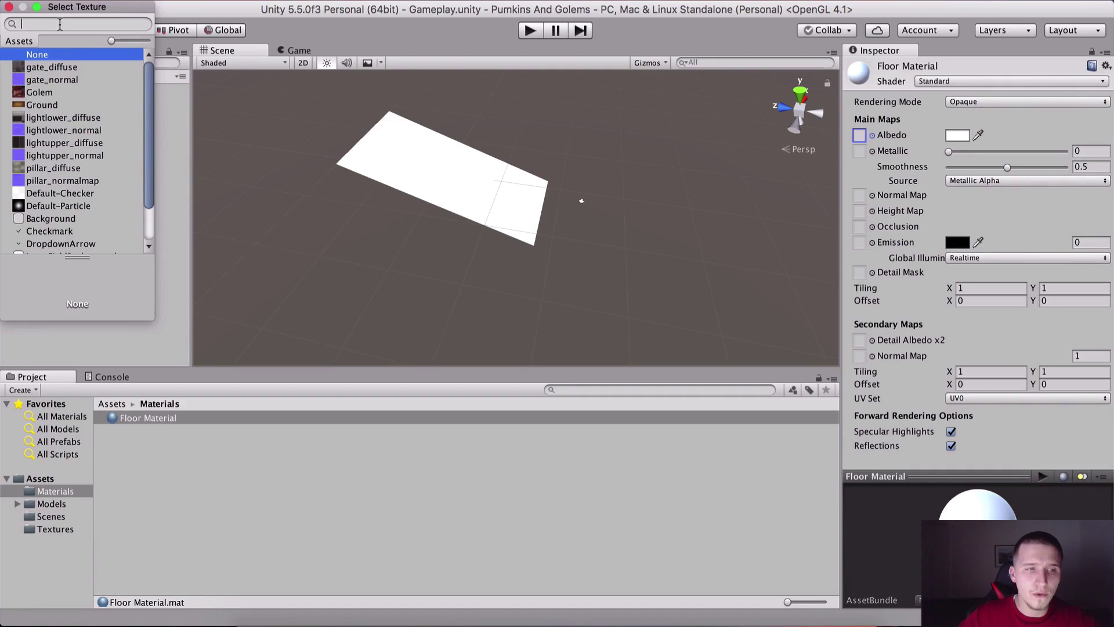
{"action": "type", "text": "Gro"}
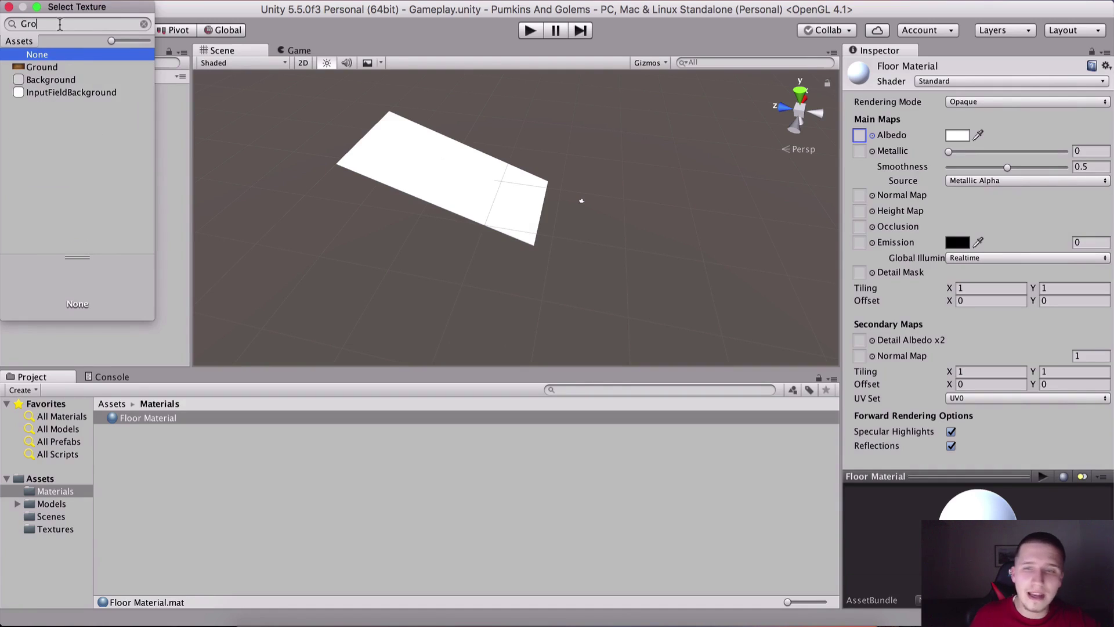
{"action": "left_click", "coordinate": [39, 67]}
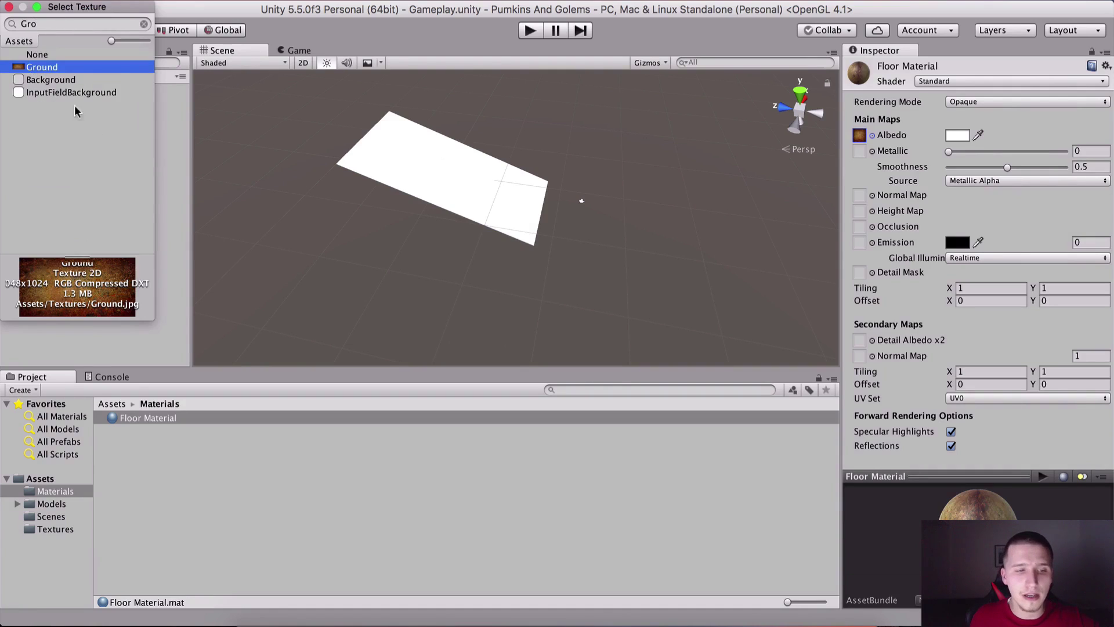
{"action": "left_click", "coordinate": [259, 527]}
{"action": "left_click", "coordinate": [917, 487]}
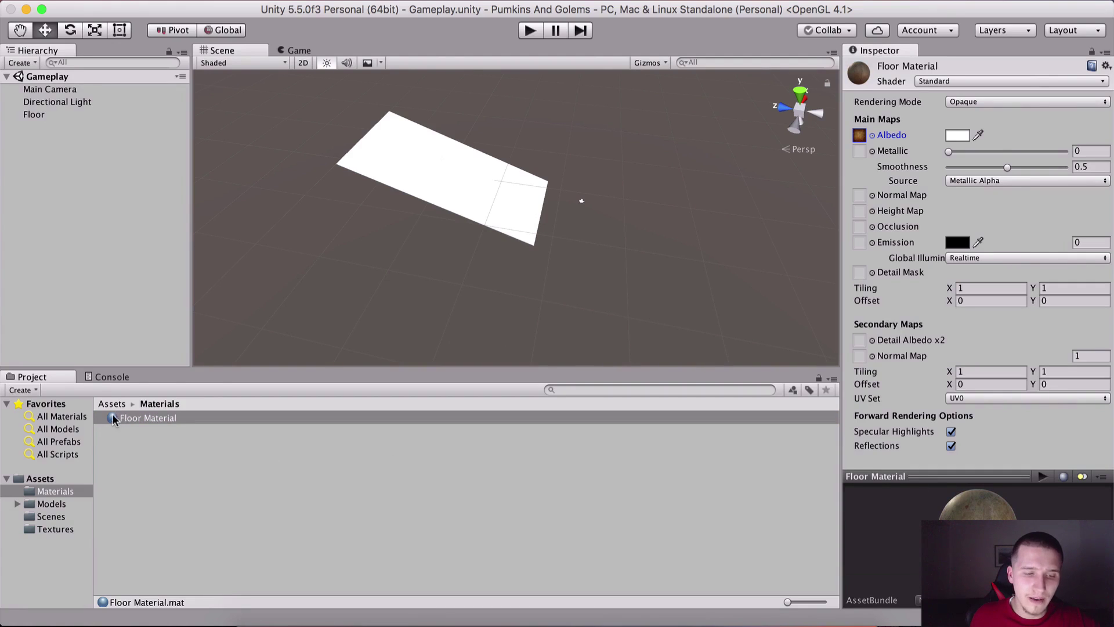
- Drag Floor Material onto the floor plane, then view the brown-textured slab from the Game camera
{"action": "left_click_drag", "start_coordinate": [119, 418], "coordinate": [476, 200]}
{"action": "middle_click_drag", "start_coordinate": [509, 219], "coordinate": [413, 224]}
{"action": "scroll", "coordinate": [507, 256], "scroll_direction": "up", "scroll_amount": 5}
{"action": "left_click_drag", "start_coordinate": [414, 225], "coordinate": [491, 210], "text": "alt"}
{"action": "left_click", "coordinate": [295, 51]}
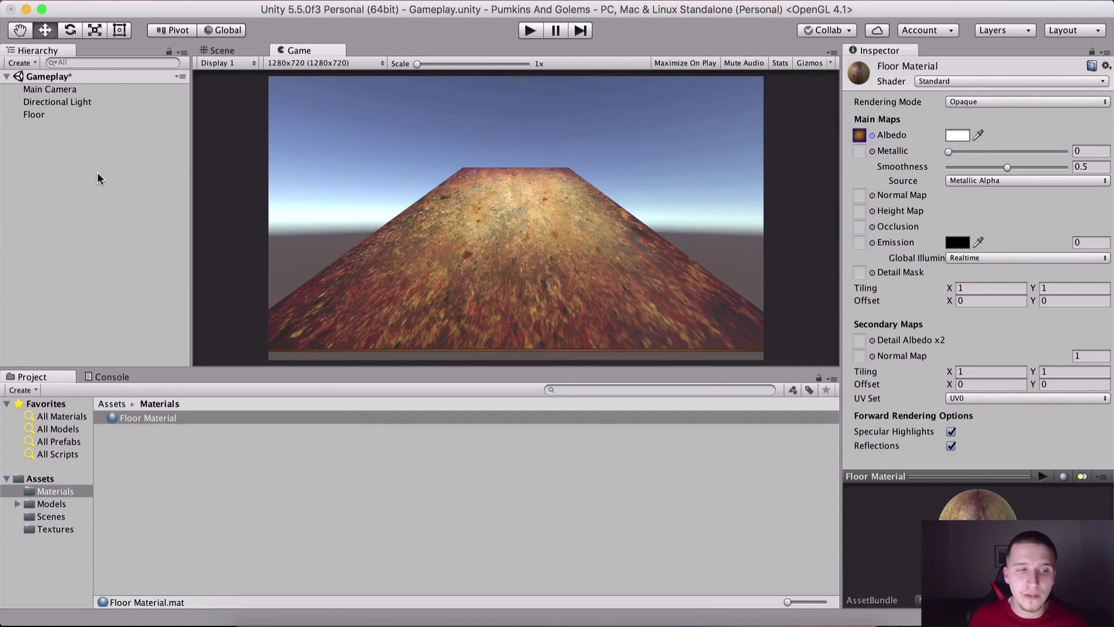
{"action": "left_click", "coordinate": [70, 102]}
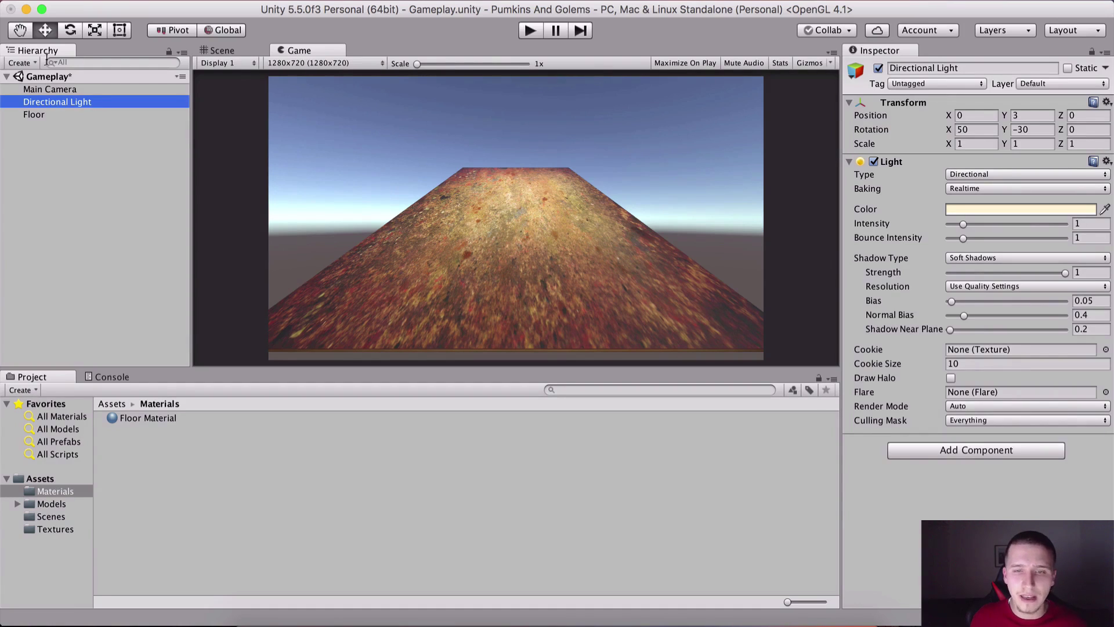
{"action": "left_click", "coordinate": [878, 69]}
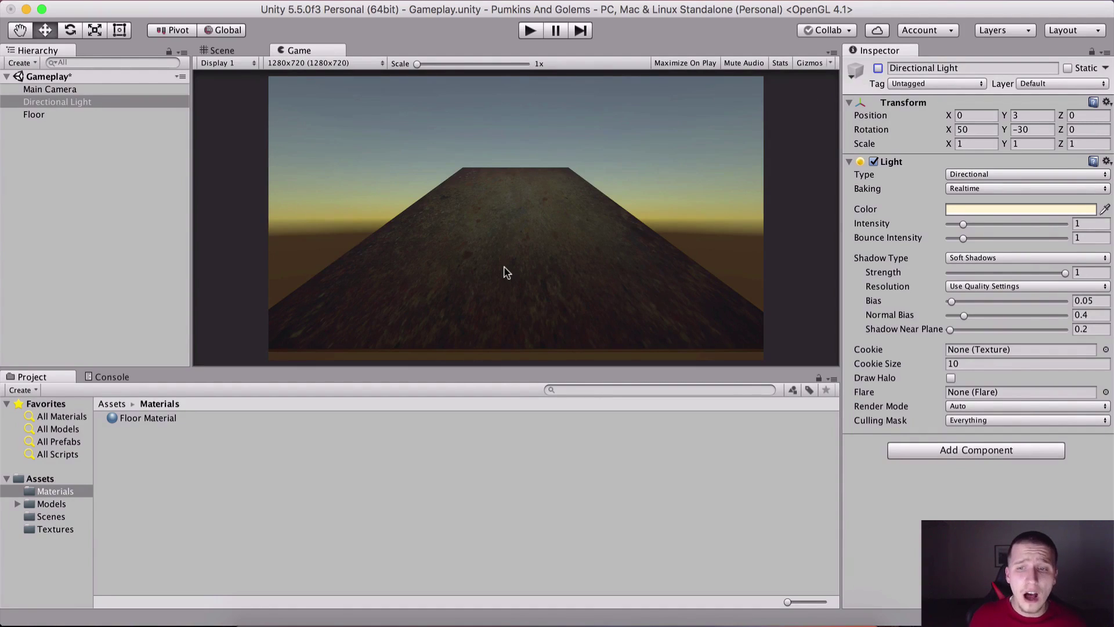
{"action": "left_click", "coordinate": [879, 68]}
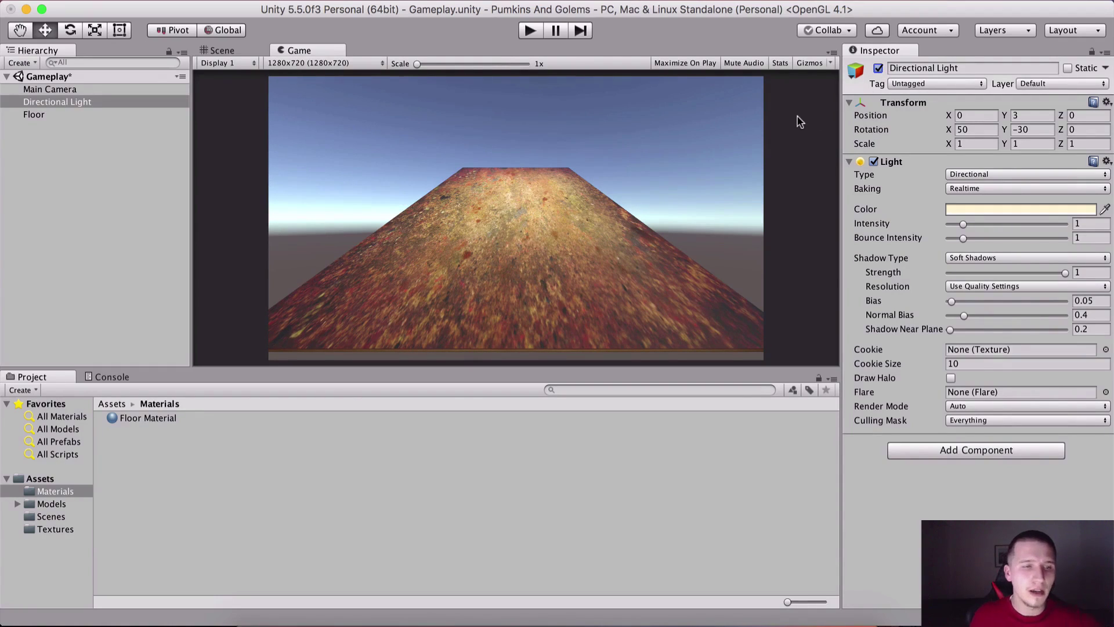
{"action": "left_click", "coordinate": [33, 115]}
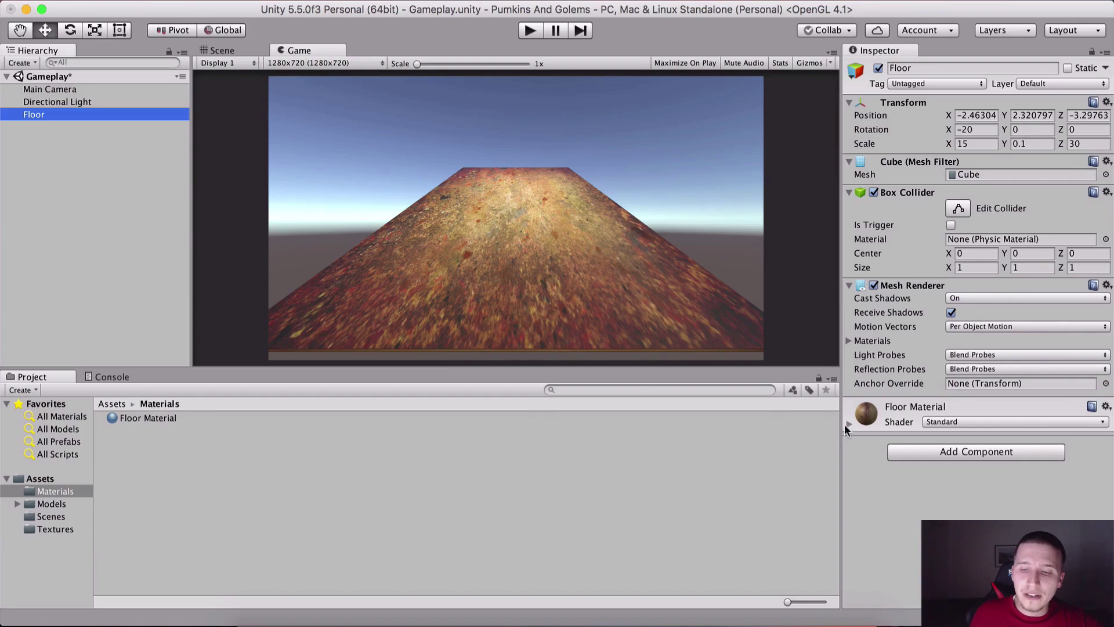
{"action": "left_click", "coordinate": [865, 432]}
{"action": "scroll", "coordinate": [909, 288], "scroll_direction": "down", "scroll_amount": 5}
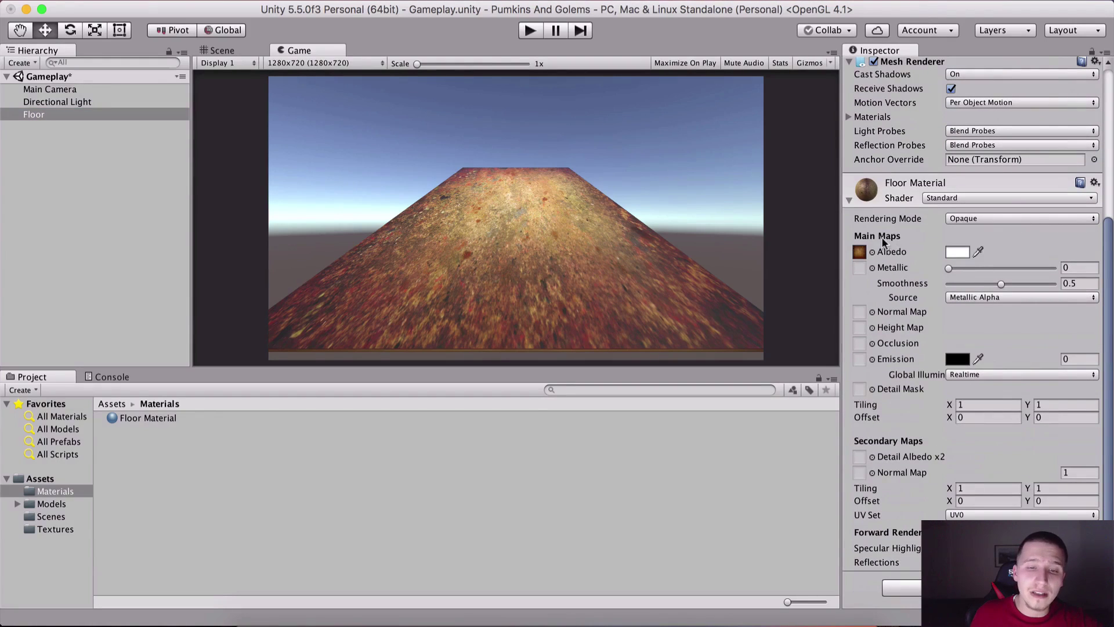
{"action": "left_click", "coordinate": [71, 105]}
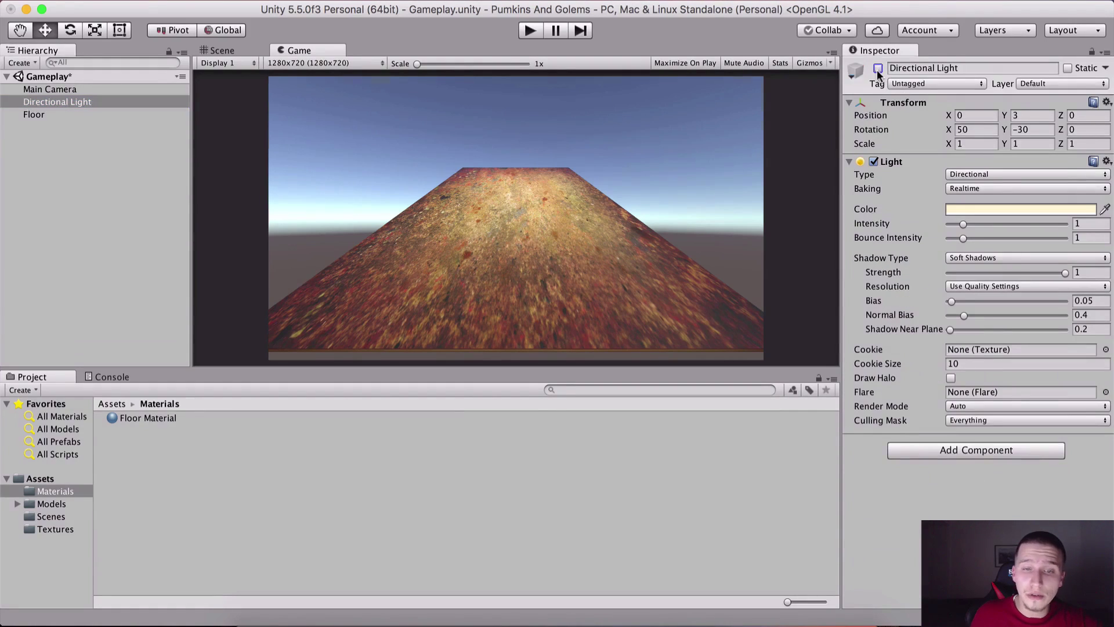
{"action": "left_click", "coordinate": [878, 68]}
{"action": "left_click", "coordinate": [878, 68]}
{"action": "left_click", "coordinate": [33, 116]}
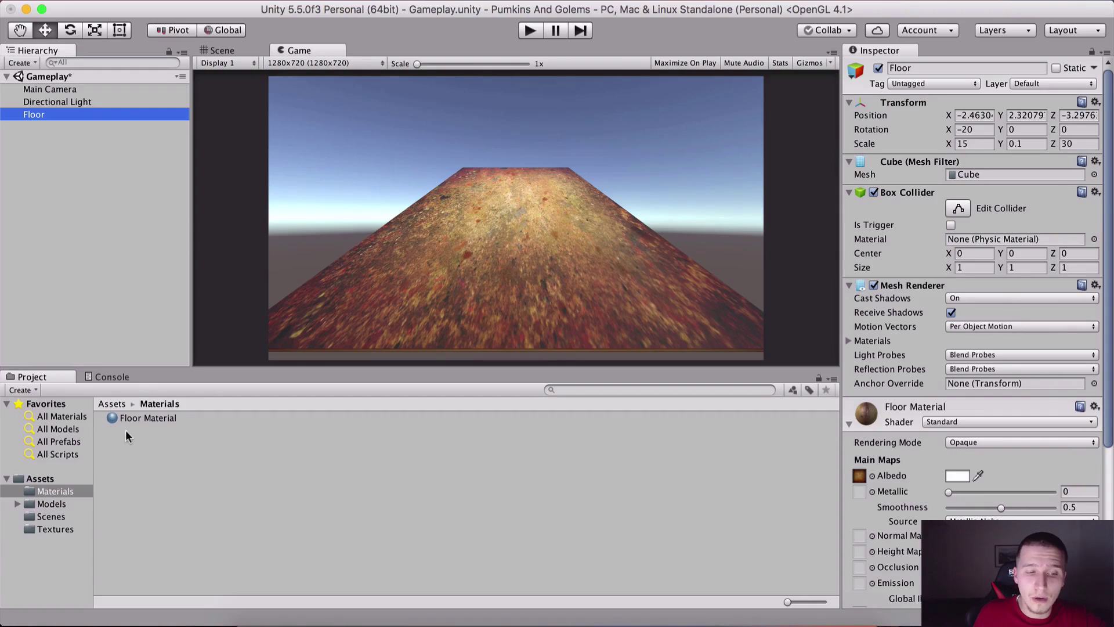
- Switch Floor Material's shader to Unlit/Transparent
{"action": "left_click", "coordinate": [168, 424]}
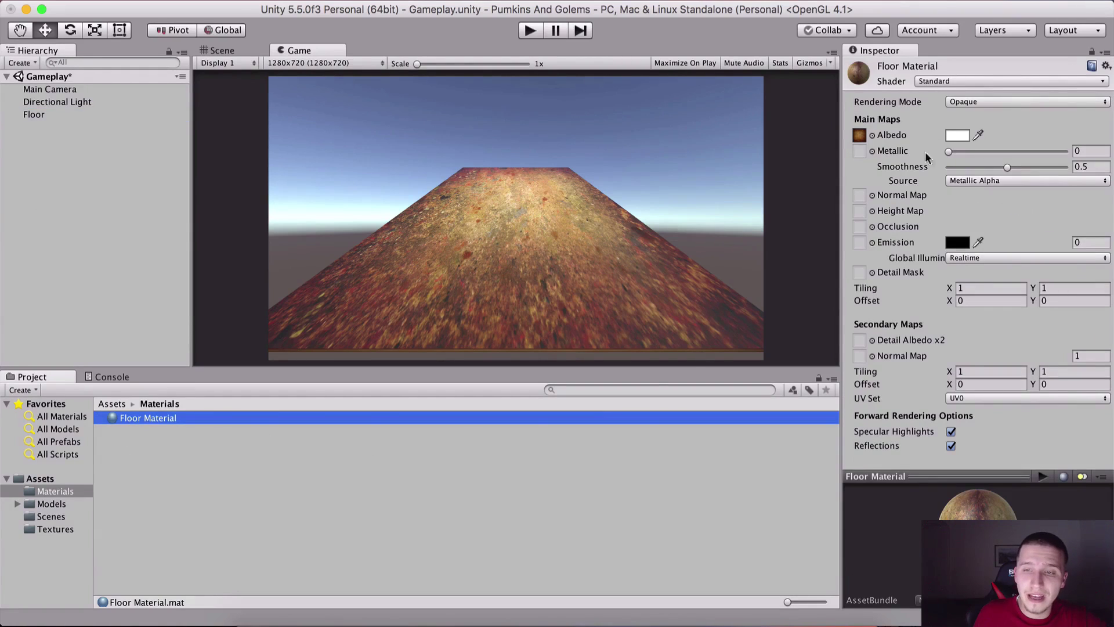
{"action": "left_click", "coordinate": [943, 81]}
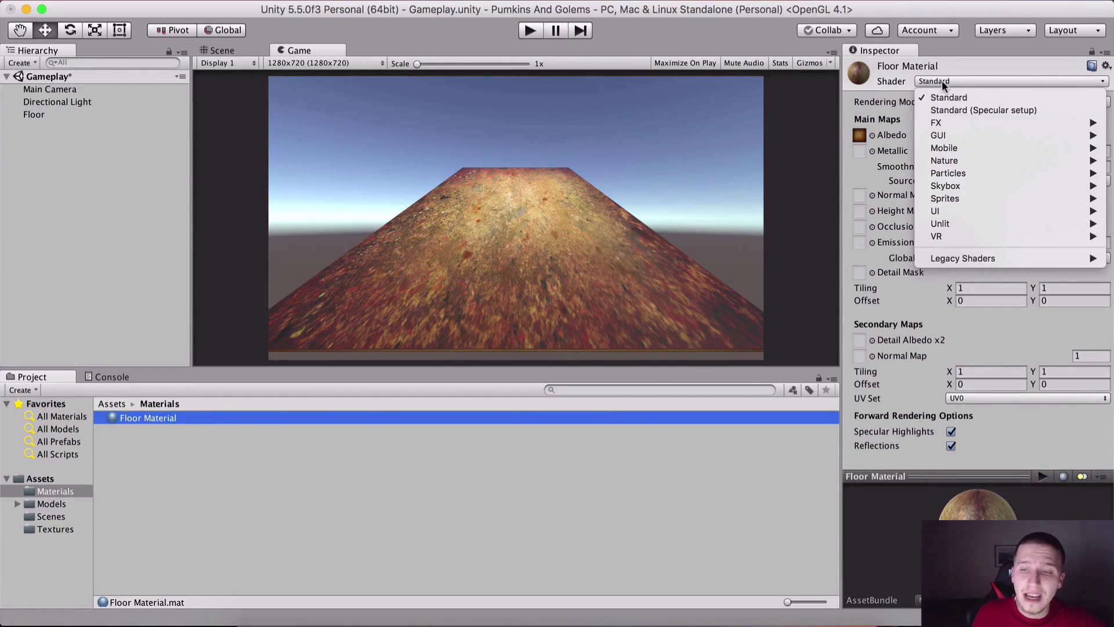
{"action": "mouse_move", "coordinate": [944, 228]}
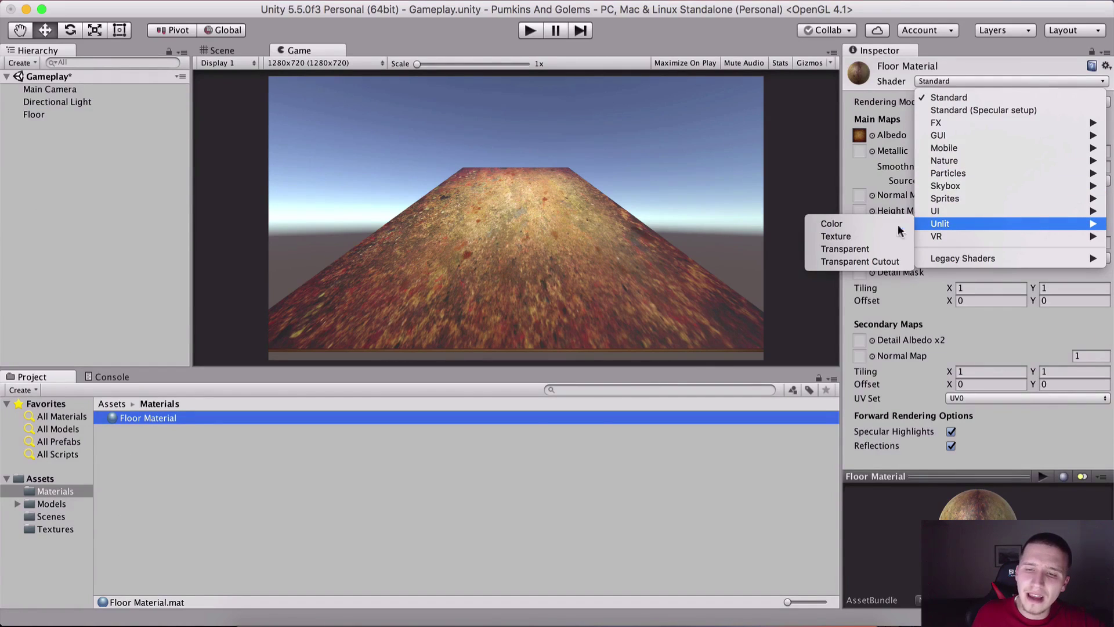
{"action": "left_click", "coordinate": [862, 248]}
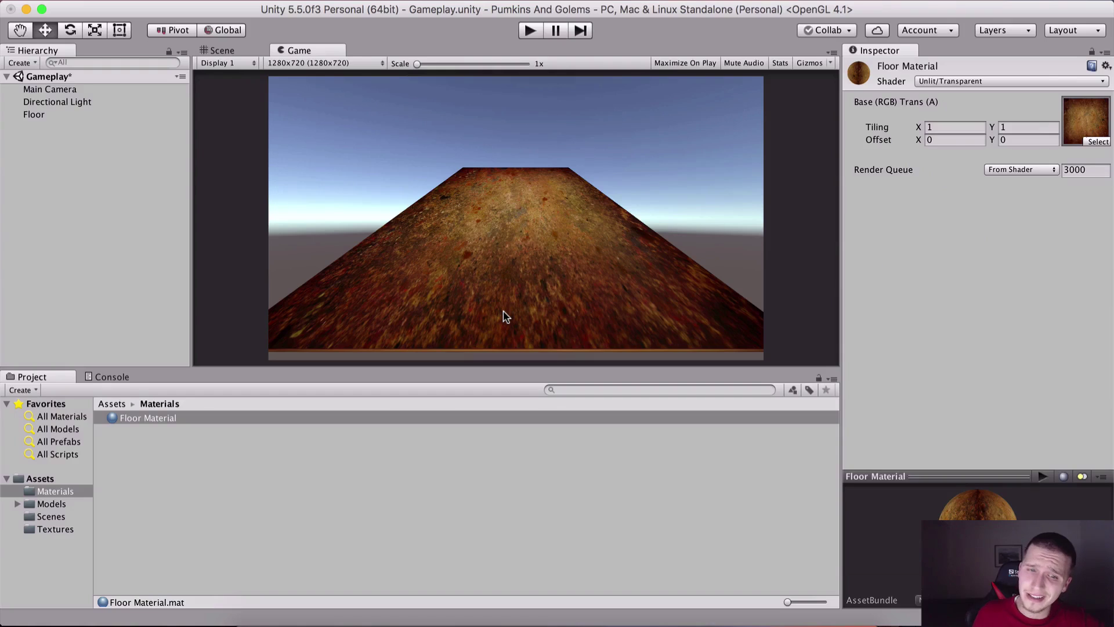
- Toggle the Directional Light off and on to compare the lighting, leaving it on
{"action": "left_click", "coordinate": [84, 103]}
{"action": "left_click", "coordinate": [878, 68]}
{"action": "left_click", "coordinate": [879, 69]}
{"action": "left_click", "coordinate": [879, 69]}
{"action": "left_click", "coordinate": [879, 68]}
{"action": "left_click", "coordinate": [878, 69]}
{"action": "left_click", "coordinate": [878, 69]}
{"action": "left_click", "coordinate": [877, 68]}
{"action": "left_click", "coordinate": [877, 68]}
{"action": "left_click", "coordinate": [170, 419]}
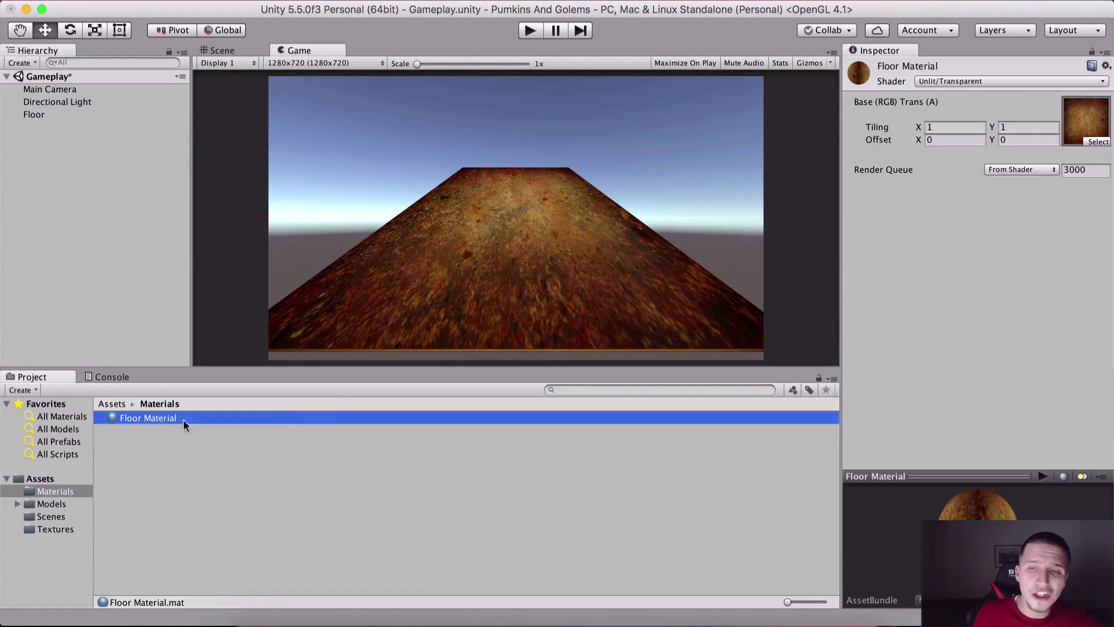
- Browse Floor Material's shader categories and close the list without changing the shader
{"action": "left_click", "coordinate": [931, 81]}
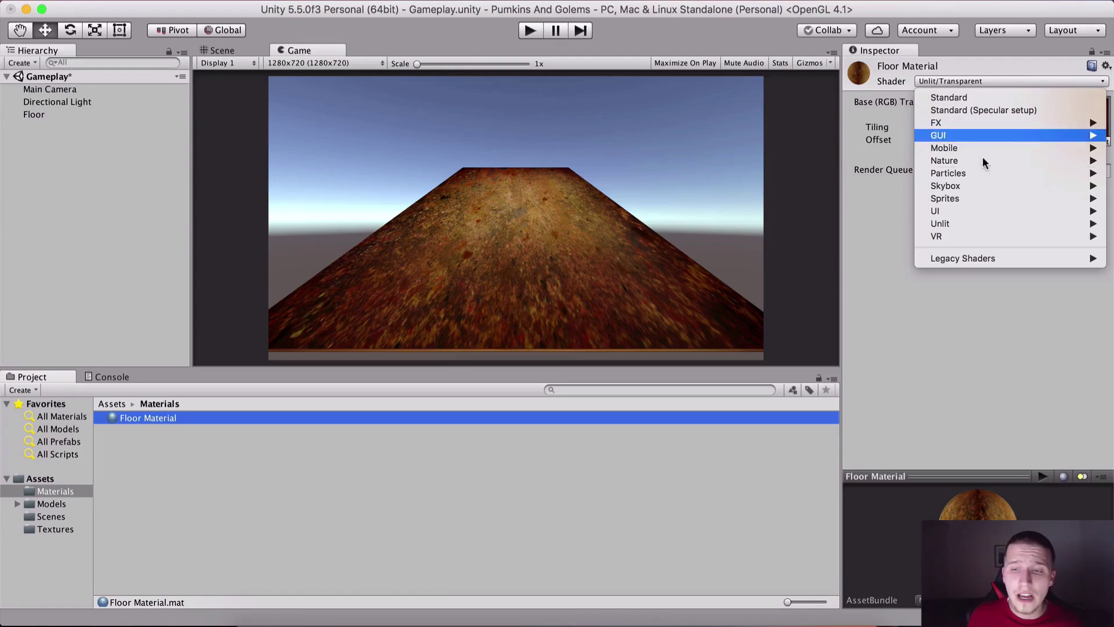
{"action": "mouse_move", "coordinate": [960, 227]}
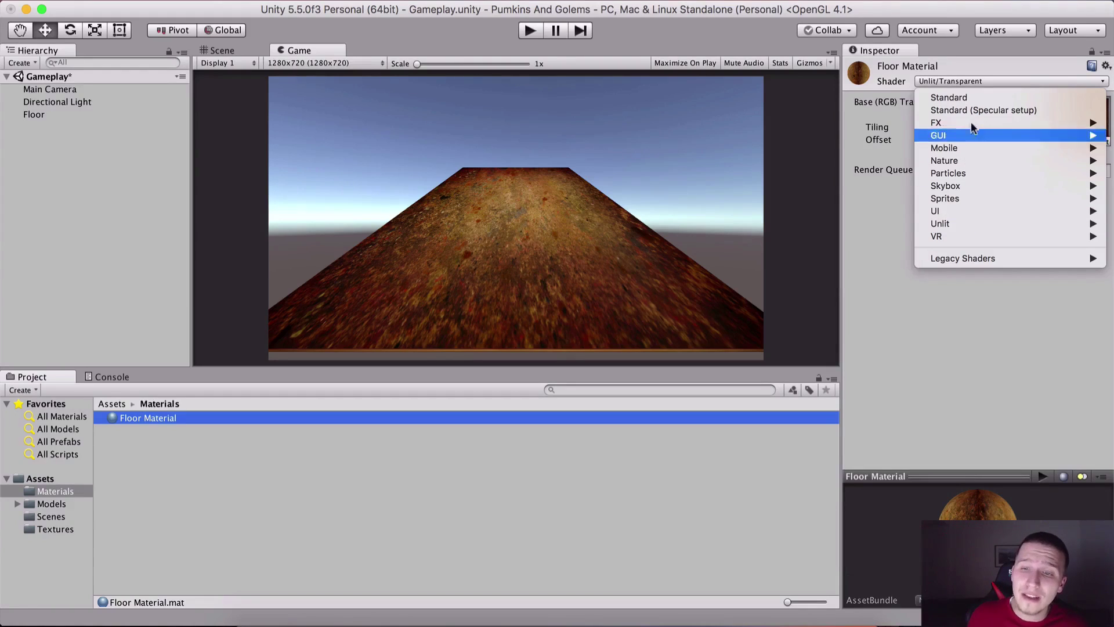
{"action": "mouse_move", "coordinate": [966, 134]}
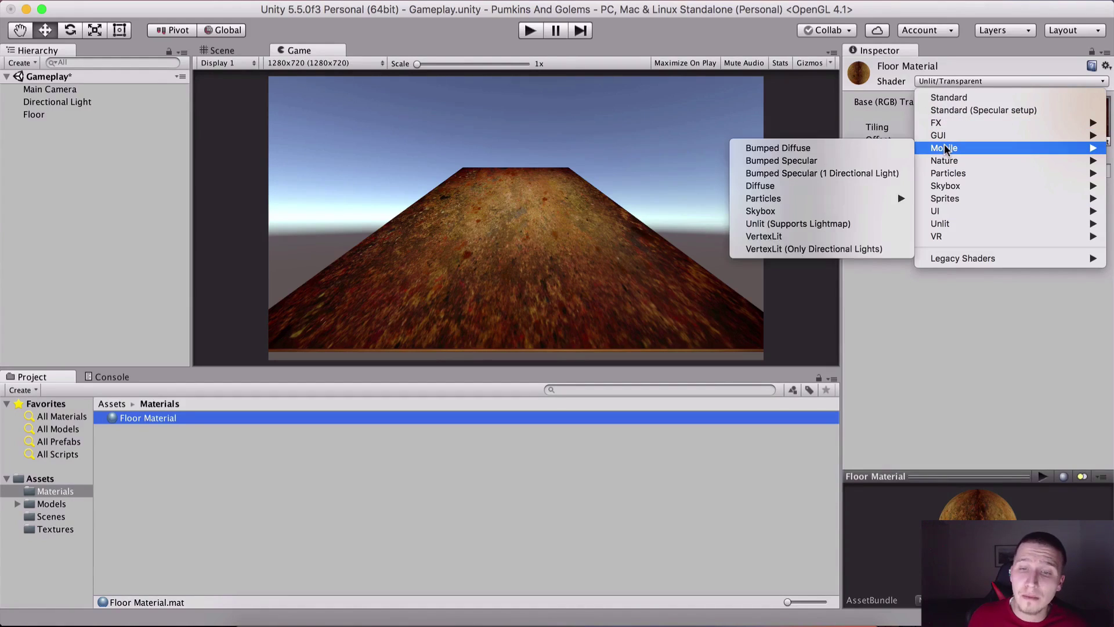
{"action": "mouse_move", "coordinate": [829, 199]}
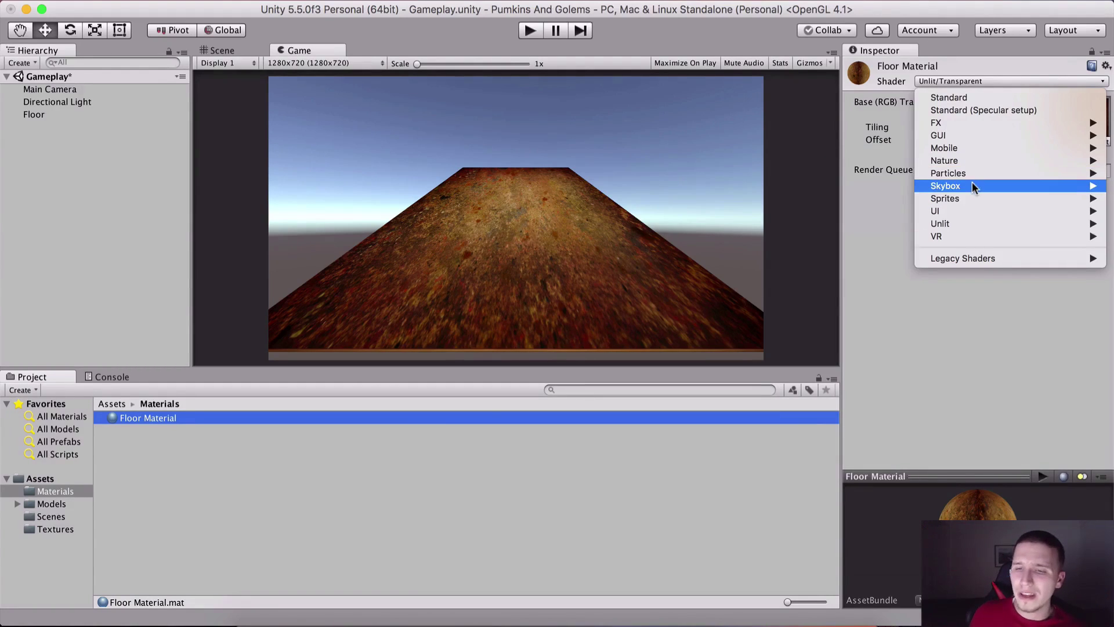
{"action": "mouse_move", "coordinate": [940, 187]}
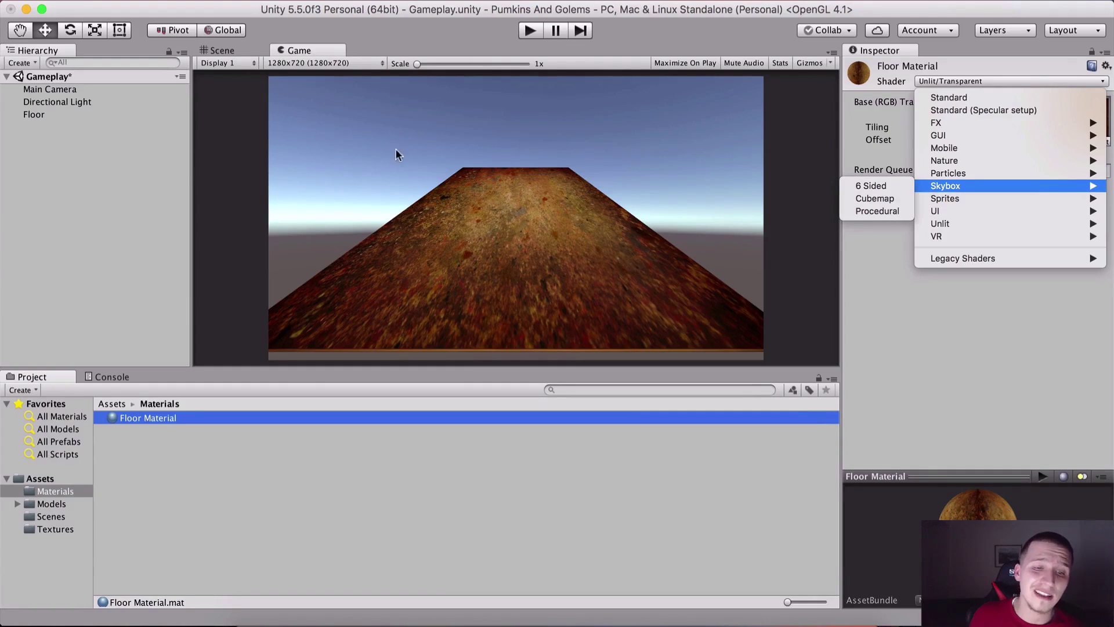
{"action": "left_click", "coordinate": [232, 48]}
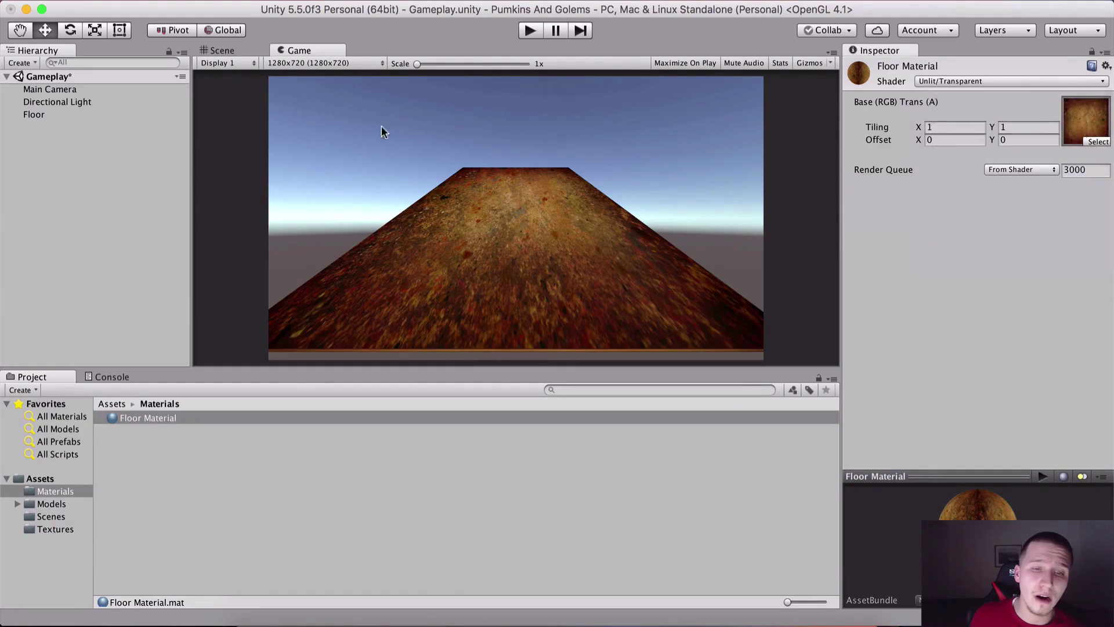
- Orbit around the tilted floor in the Scene view, then reopen Floor Material's shader list
{"action": "left_click", "coordinate": [242, 49]}
{"action": "right_click_drag", "start_coordinate": [295, 87], "coordinate": [524, 254]}
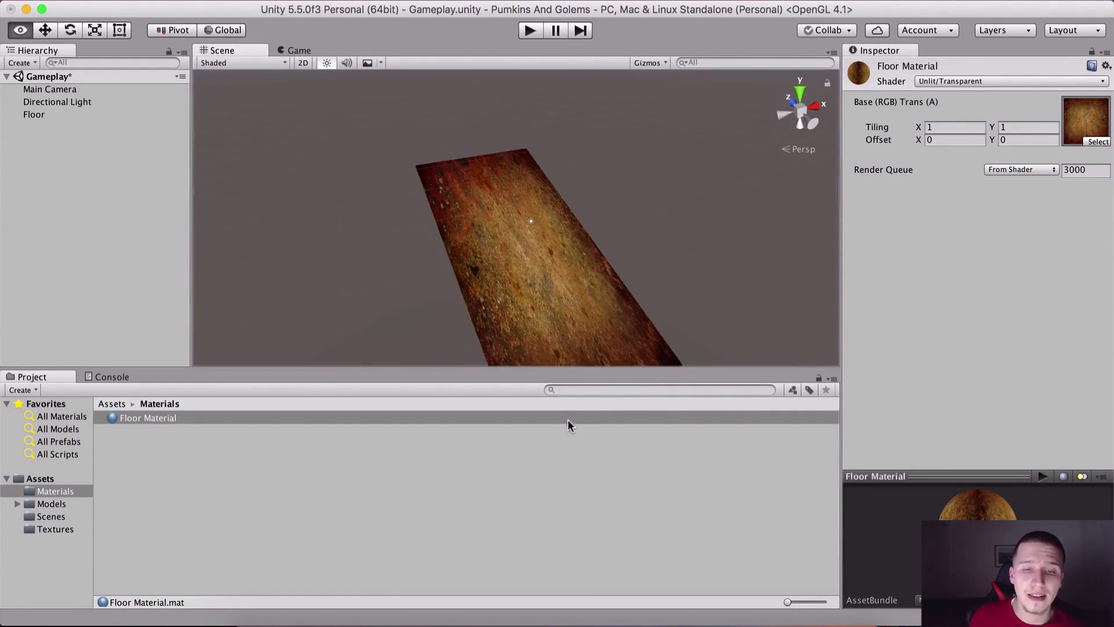
{"action": "left_click", "coordinate": [114, 419]}
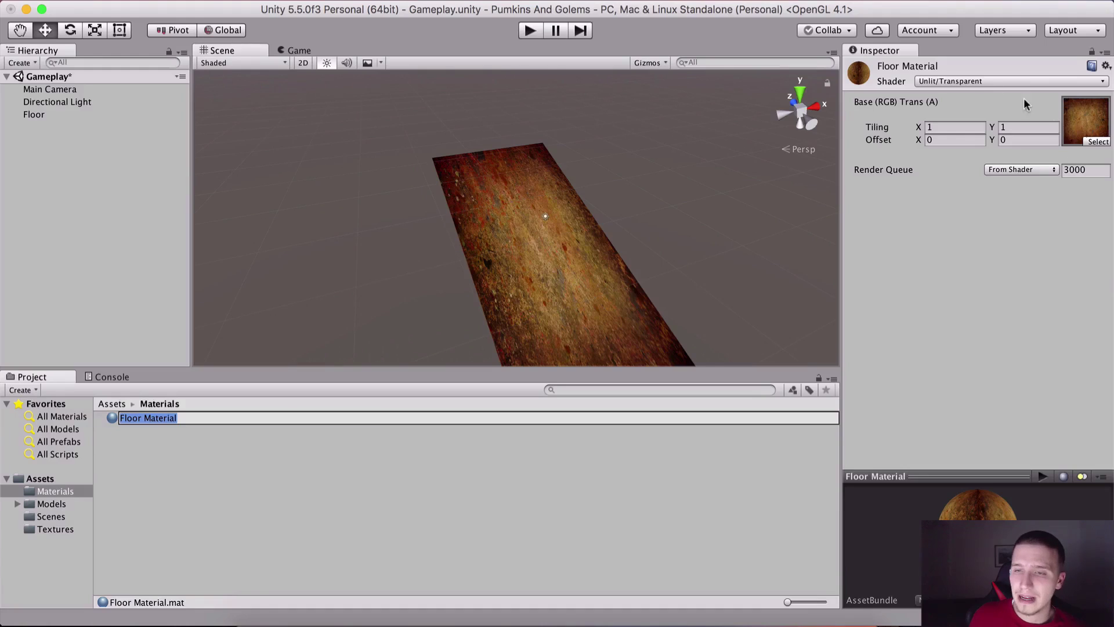
{"action": "left_click", "coordinate": [992, 84]}
- Give Floor Material the Legacy Shaders/Diffuse shader
{"action": "mouse_move", "coordinate": [958, 193]}
{"action": "mouse_move", "coordinate": [951, 227]}
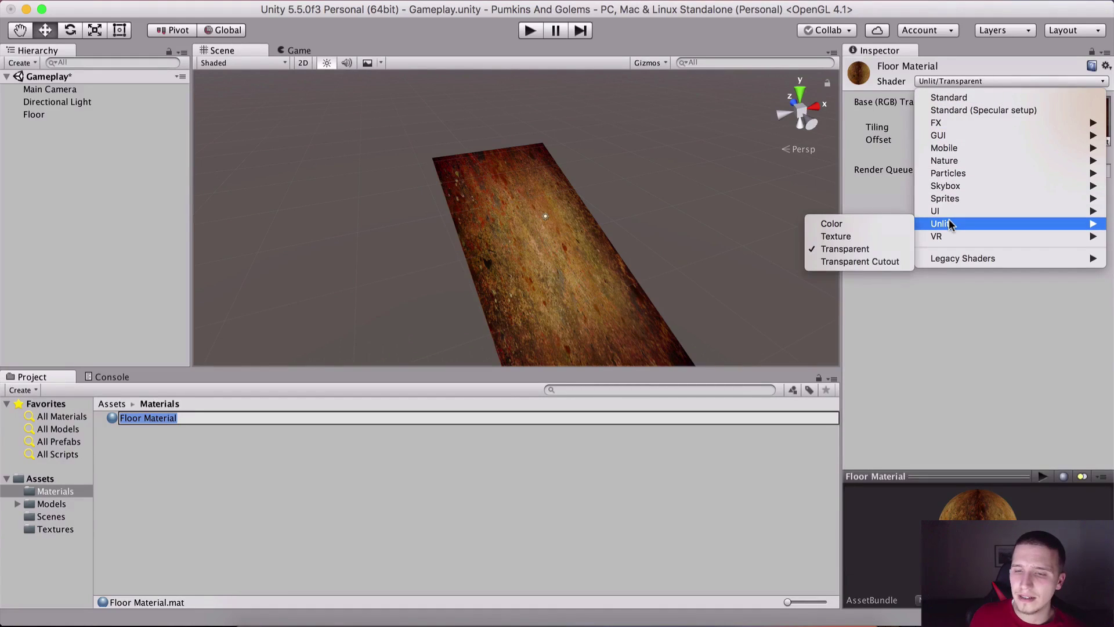
{"action": "mouse_move", "coordinate": [939, 258]}
{"action": "mouse_move", "coordinate": [849, 371]}
{"action": "left_click", "coordinate": [831, 295]}
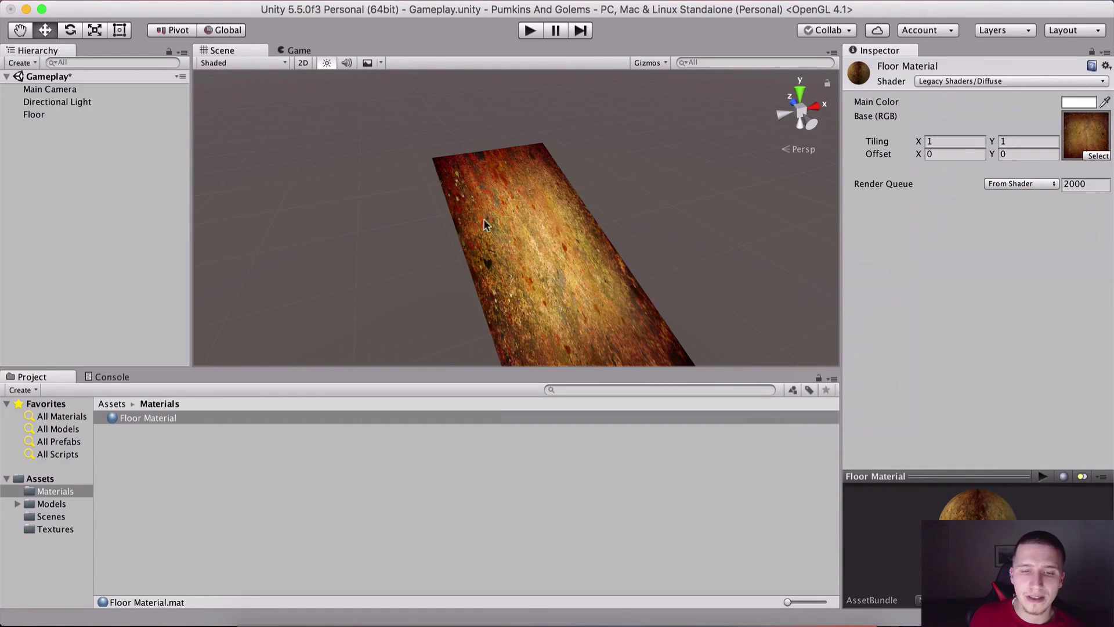
- In the Game view, switch the Directional Light off and back on to compare the floor
{"action": "left_click", "coordinate": [308, 50]}
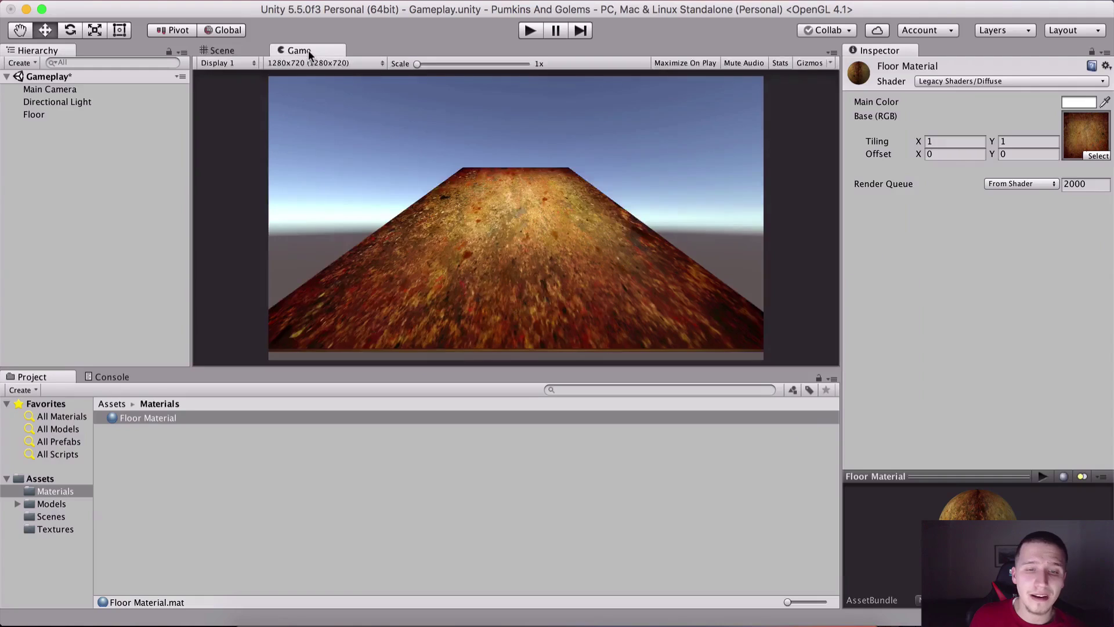
{"action": "left_click", "coordinate": [70, 102]}
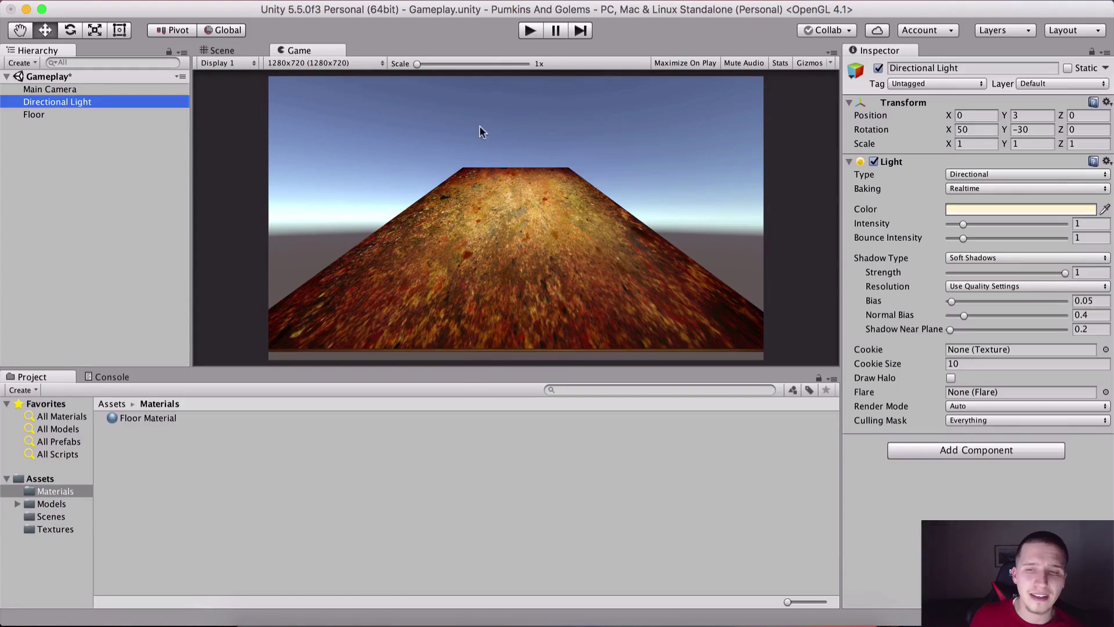
{"action": "left_click", "coordinate": [878, 68]}
{"action": "left_click", "coordinate": [878, 68]}
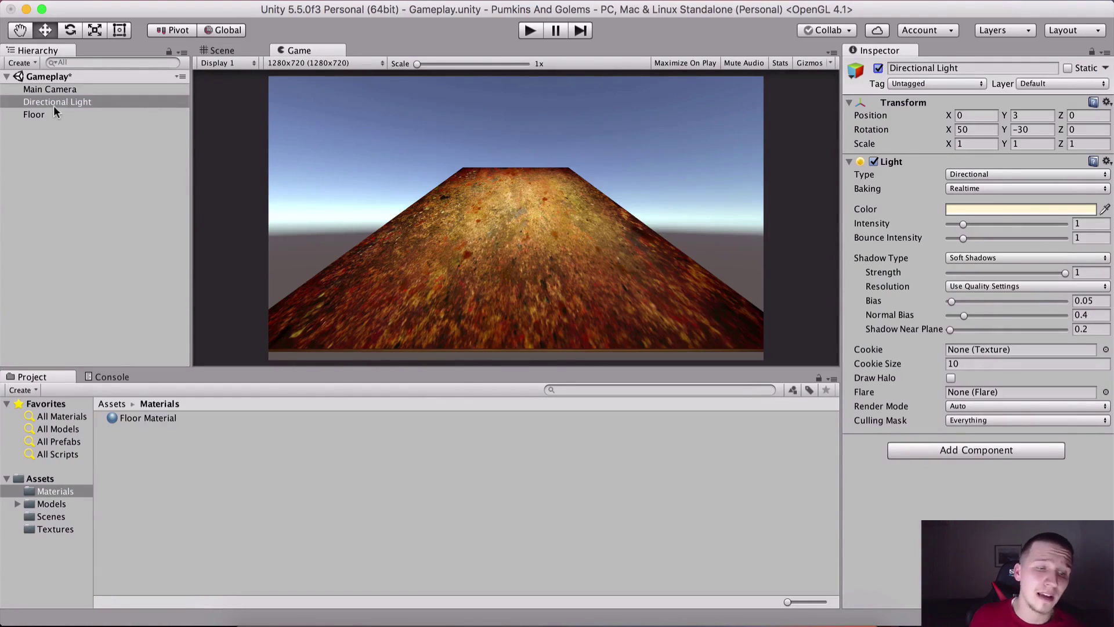
- Set Floor Material's shader back to Unlit/Transparent
{"action": "left_click", "coordinate": [112, 419]}
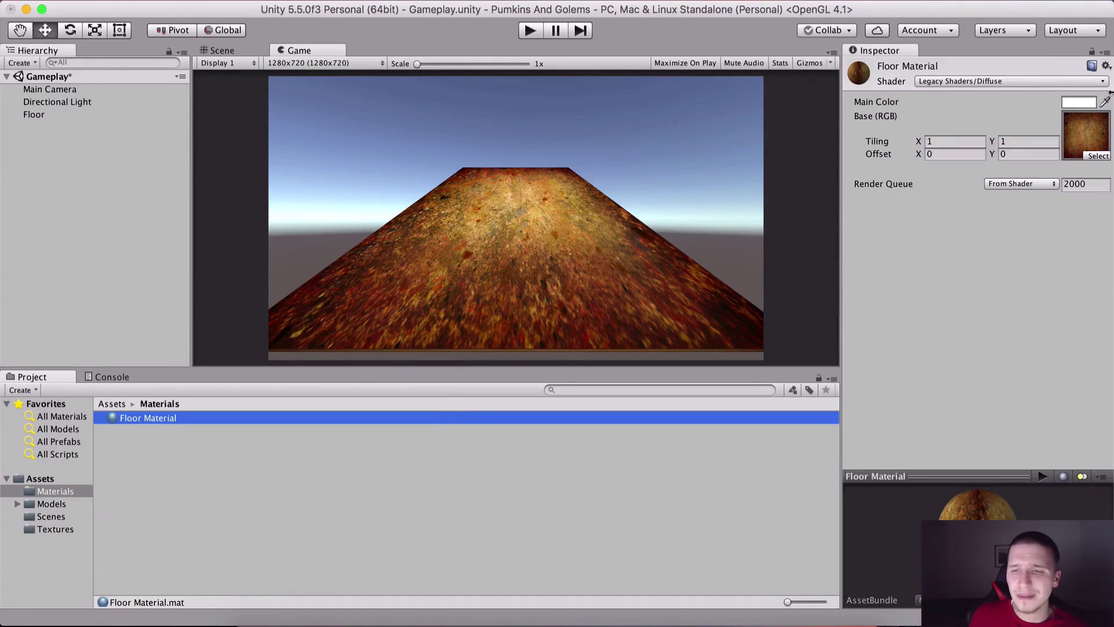
{"action": "left_click", "coordinate": [946, 82]}
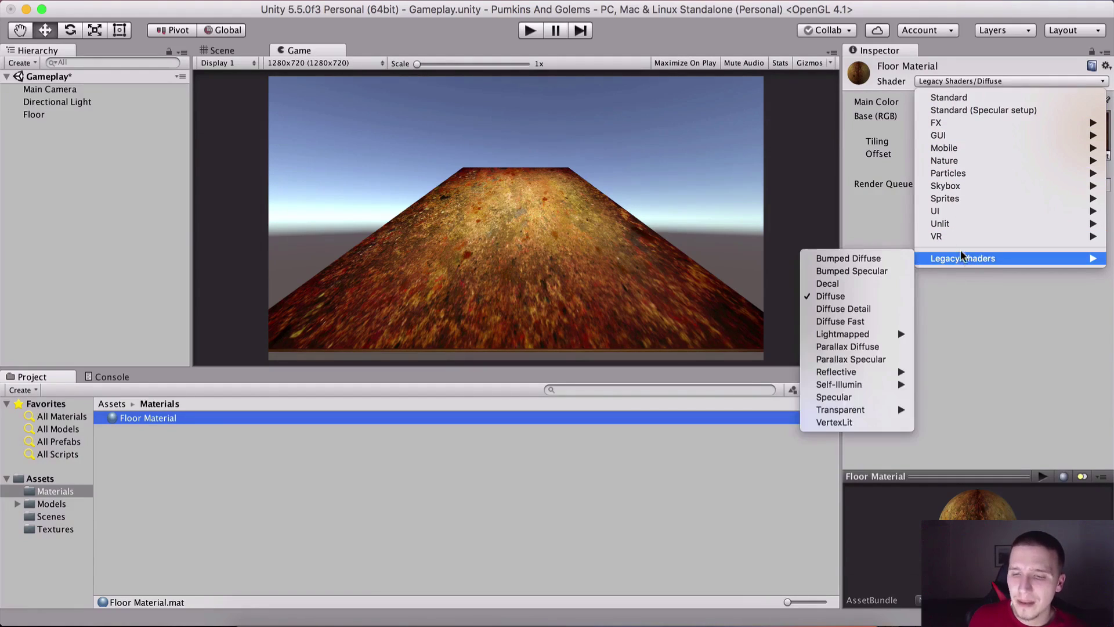
{"action": "mouse_move", "coordinate": [959, 222]}
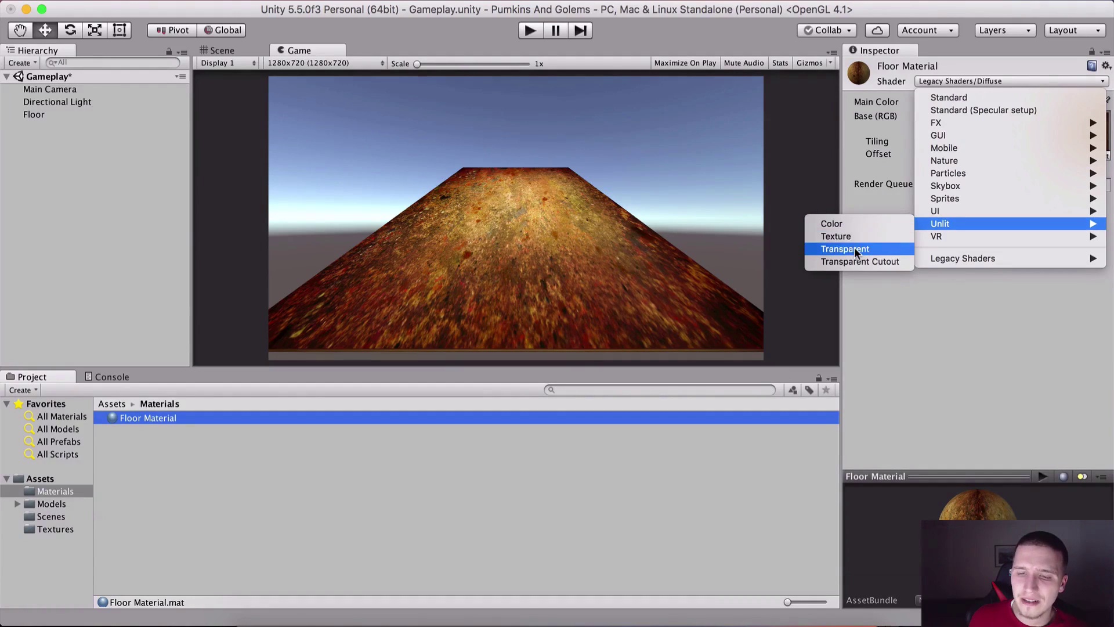
{"action": "left_click", "coordinate": [854, 248]}
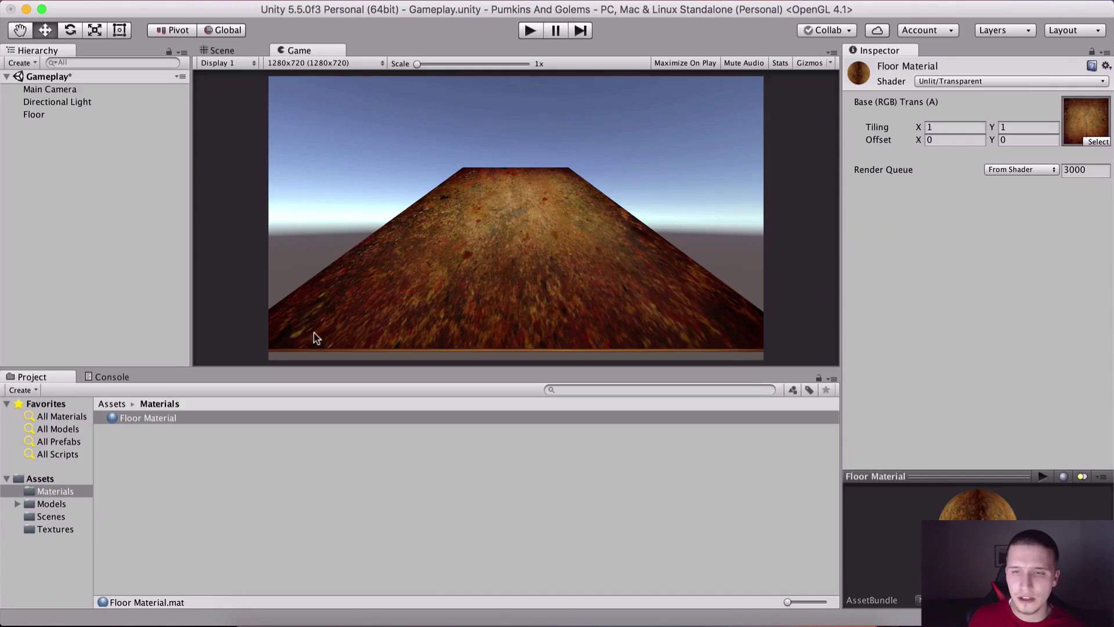
{"action": "left_click", "coordinate": [990, 82]}
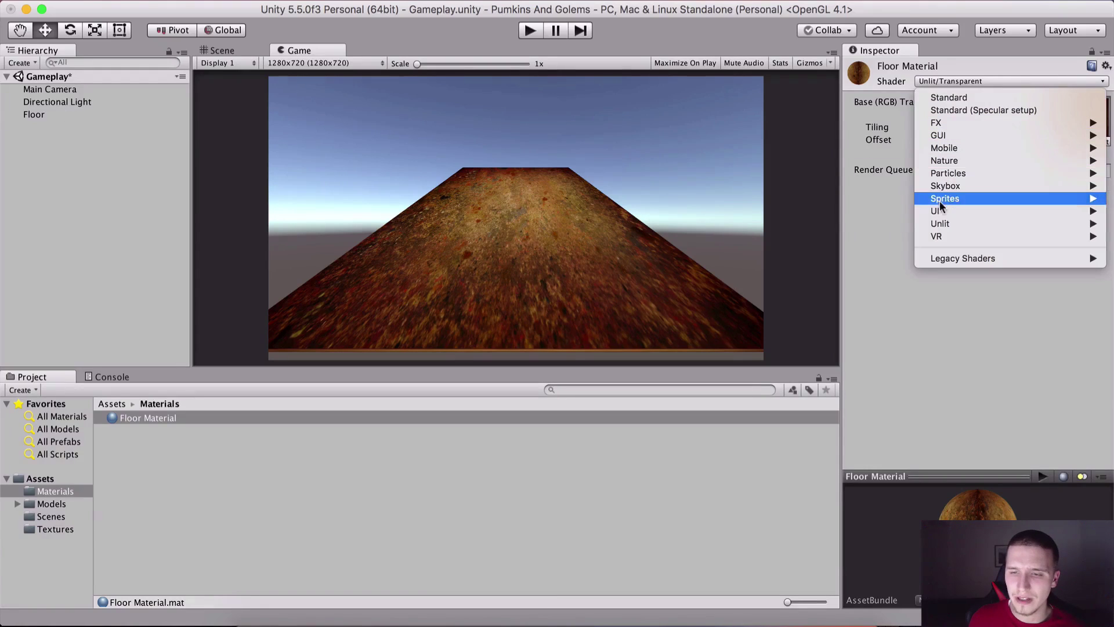
{"action": "mouse_move", "coordinate": [941, 225]}
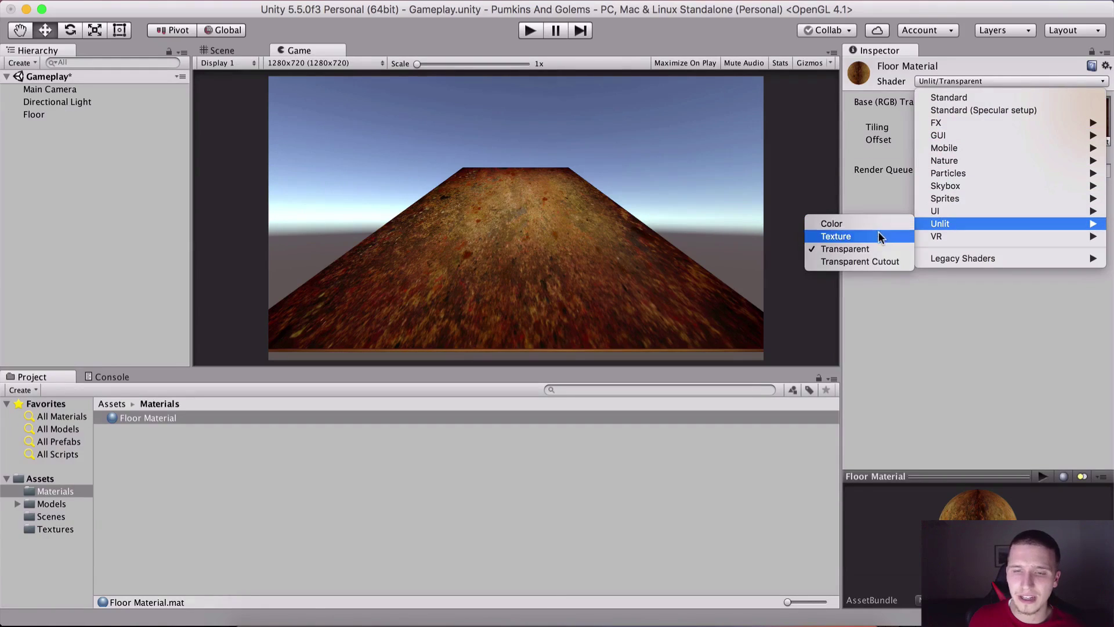
{"action": "left_click", "coordinate": [878, 233]}
{"action": "left_click", "coordinate": [956, 81]}
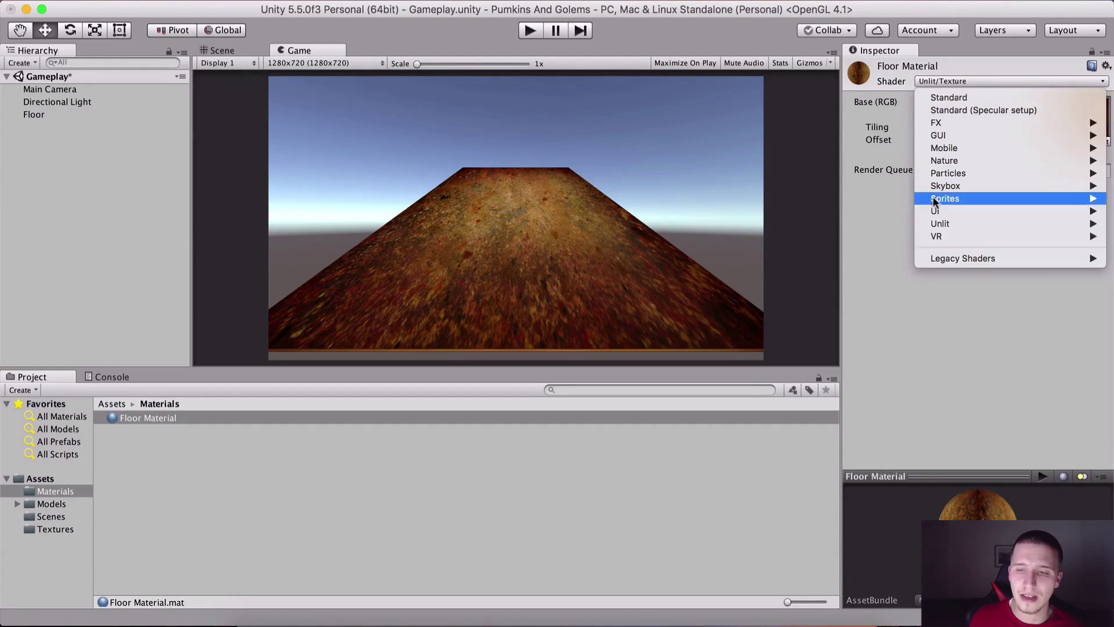
{"action": "mouse_move", "coordinate": [940, 227]}
{"action": "left_click", "coordinate": [877, 223]}
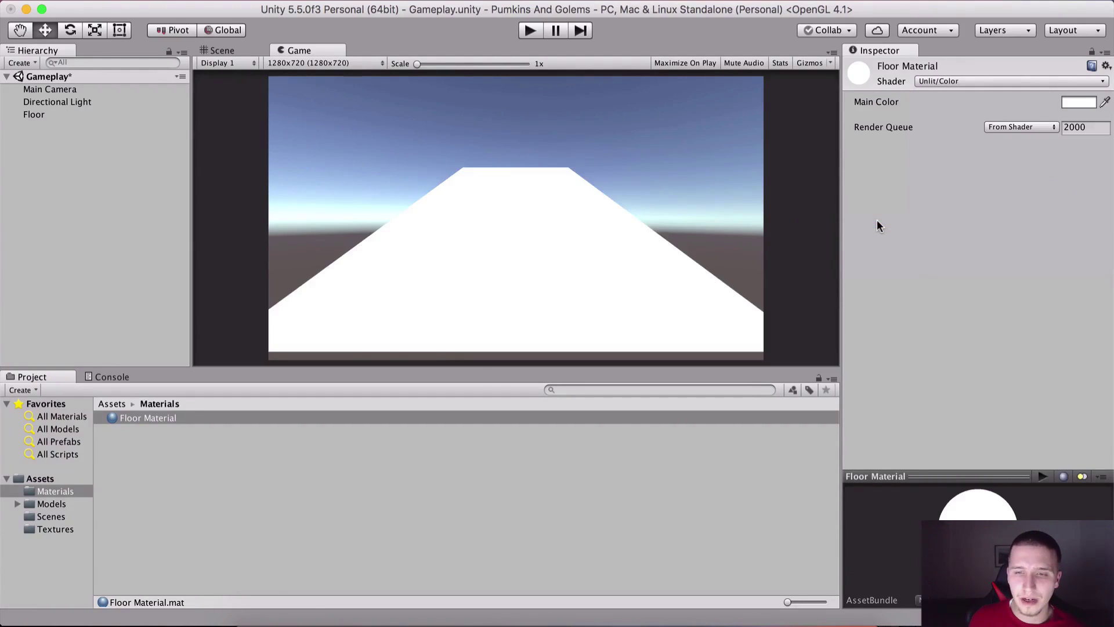
{"action": "left_click", "coordinate": [961, 82]}
{"action": "mouse_move", "coordinate": [939, 224]}
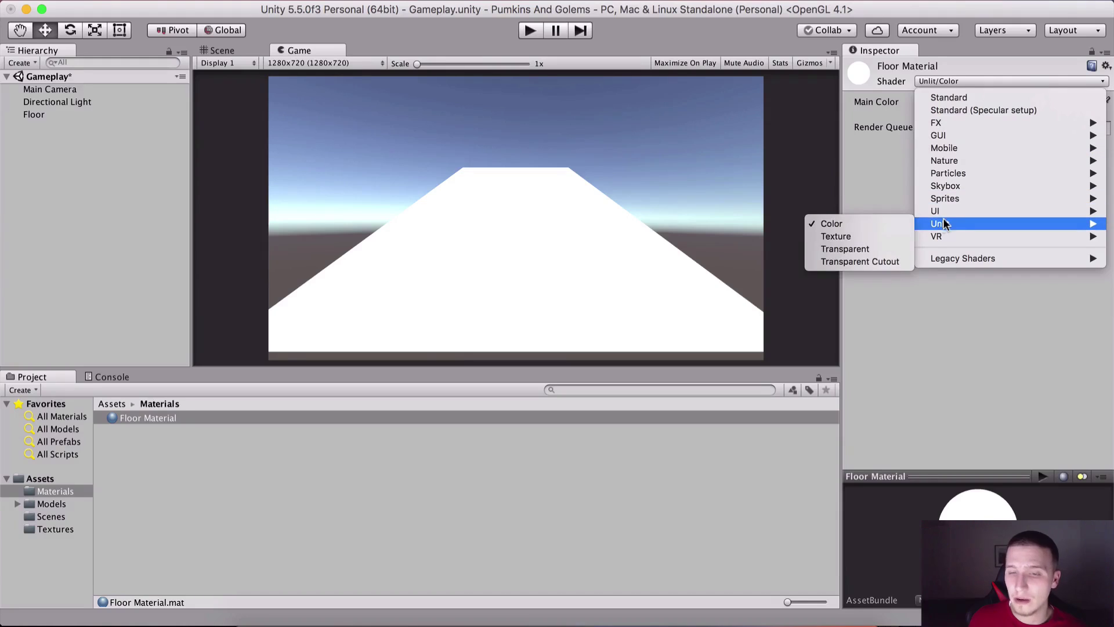
{"action": "left_click", "coordinate": [875, 248]}
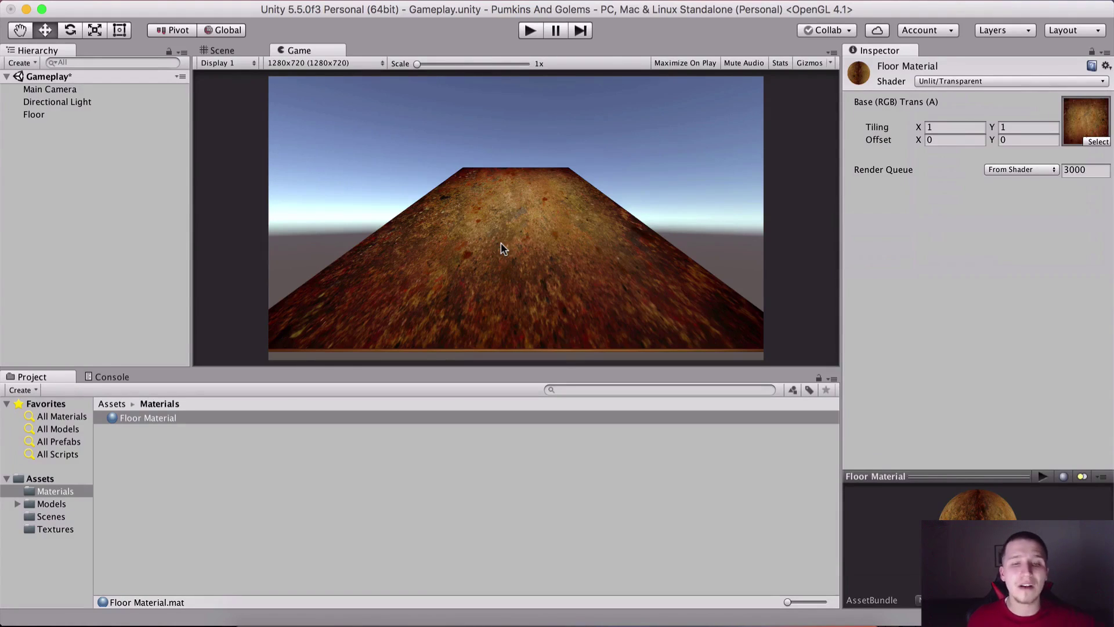
- Orbit the Scene view to show the floor's tilt, then bring up the Indiegogo page in Chrome
{"action": "left_click", "coordinate": [238, 59]}
{"action": "left_click", "coordinate": [239, 50]}
{"action": "left_click_drag", "start_coordinate": [494, 279], "coordinate": [565, 215], "text": "alt"}
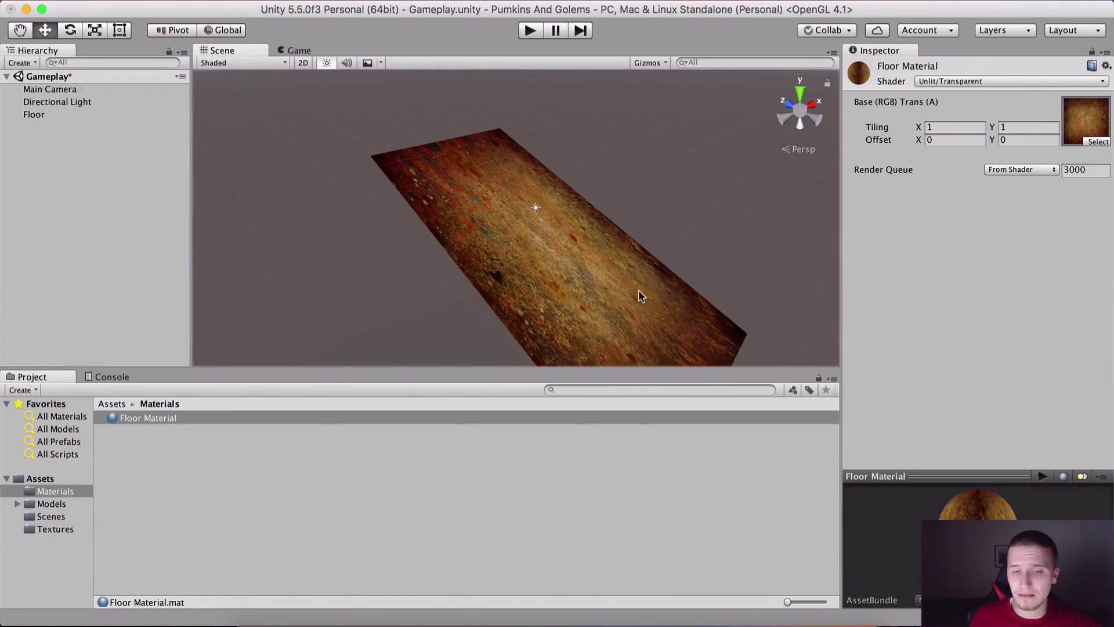
{"action": "left_click_drag", "start_coordinate": [636, 287], "coordinate": [509, 287], "text": "alt"}
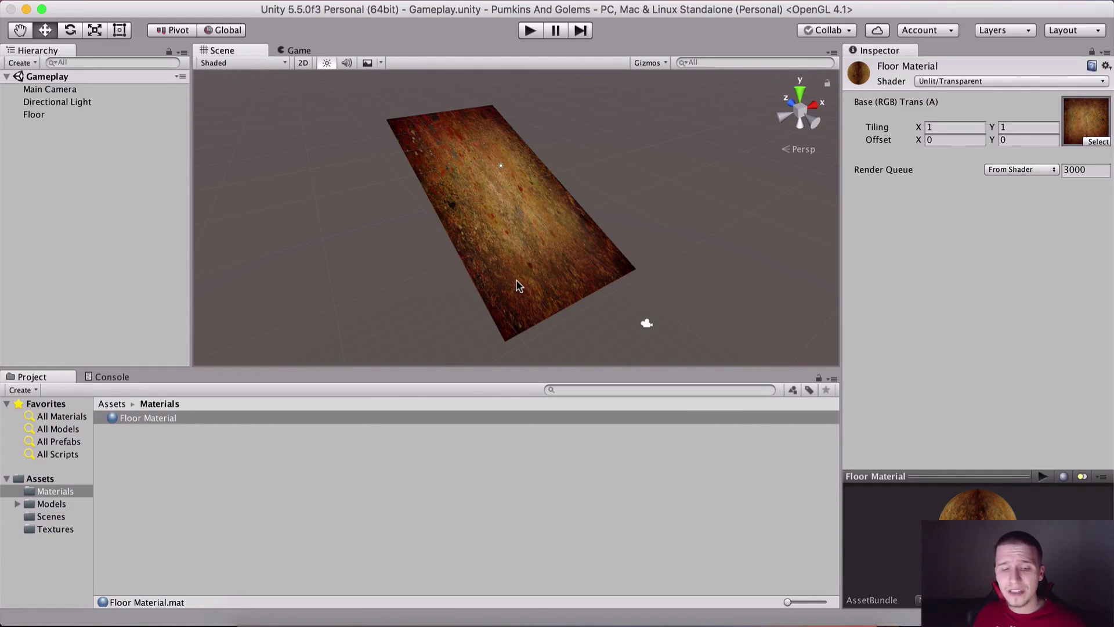
{"action": "left_click", "coordinate": [386, 618]}
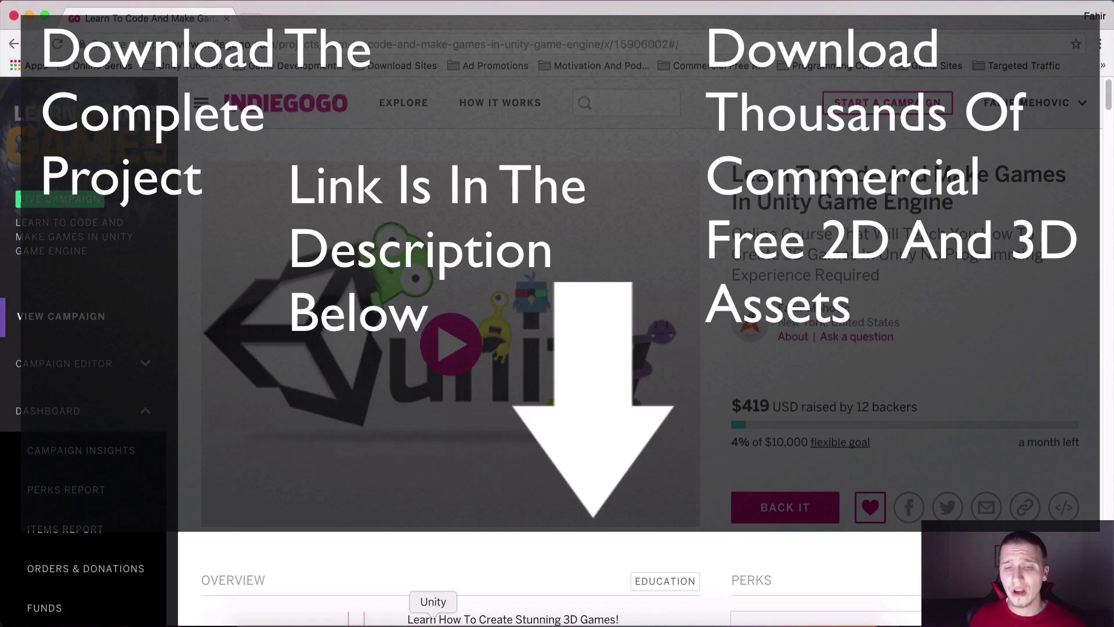
- Switch from Chrome back to the Unity editor showing the Gameplay scene
{"action": "left_click", "coordinate": [433, 620]}
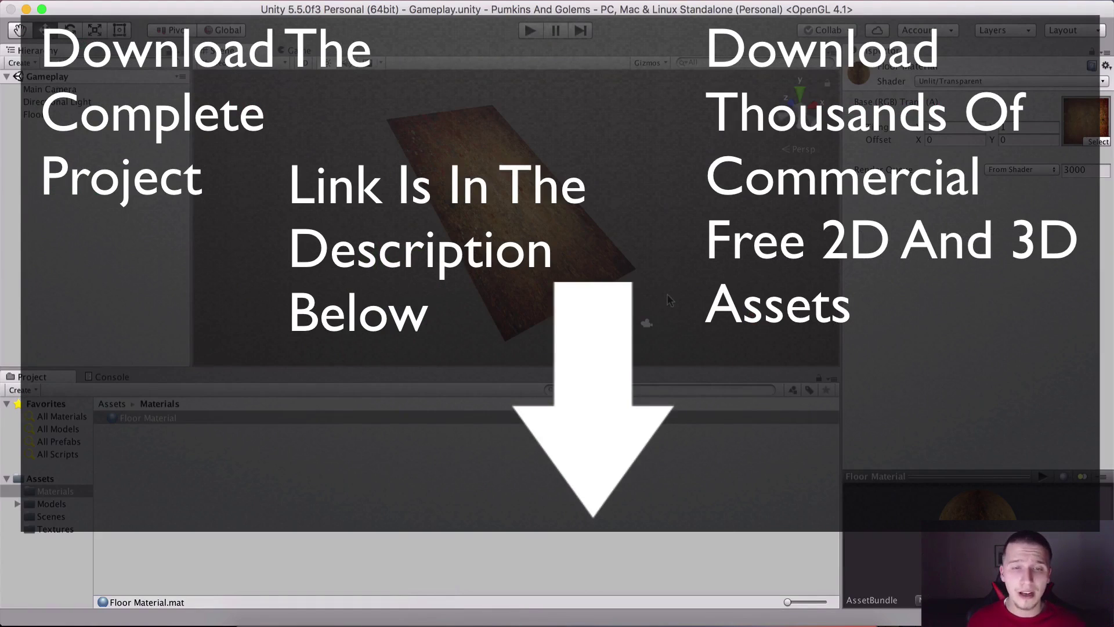